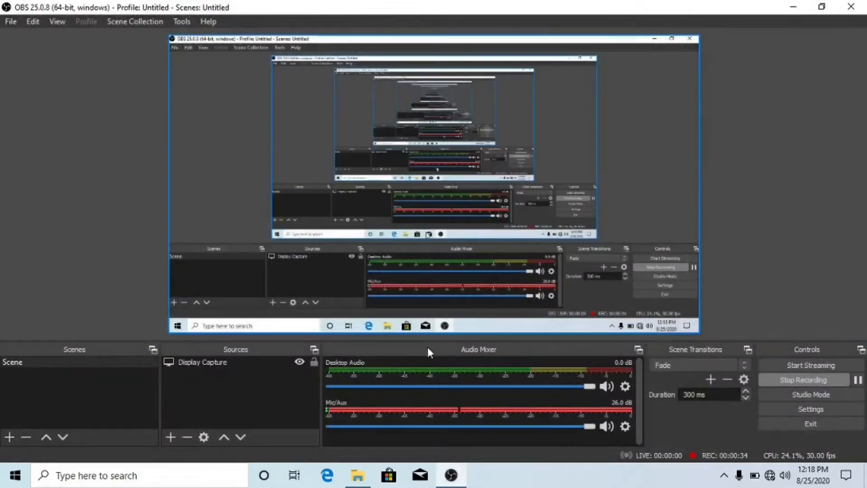
# - Minimize the recording window, refresh the desktop and switch to Unity Hub
pyautogui.click(793, 7)
pyautogui.rightClick(301, 147)
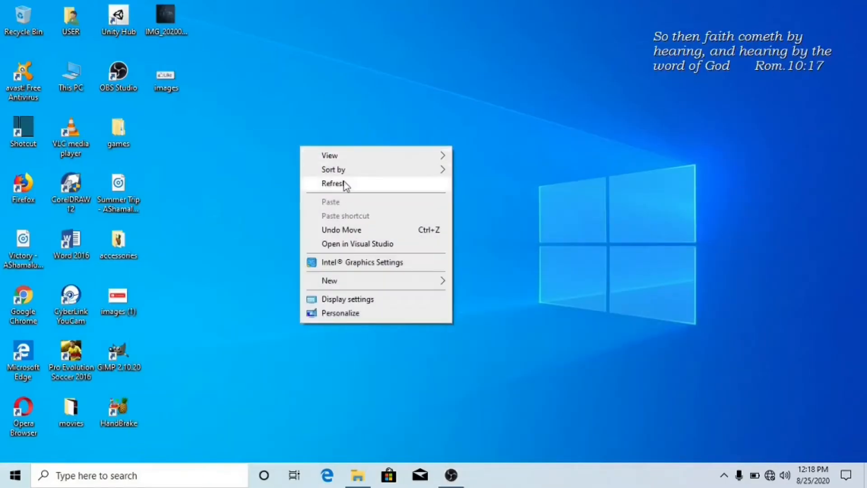
pyautogui.click(342, 188)
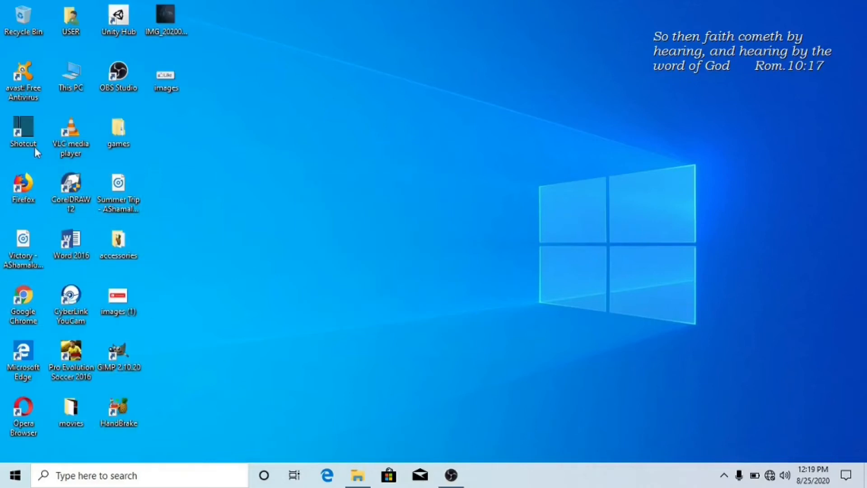
pyautogui.doubleClick(119, 19)
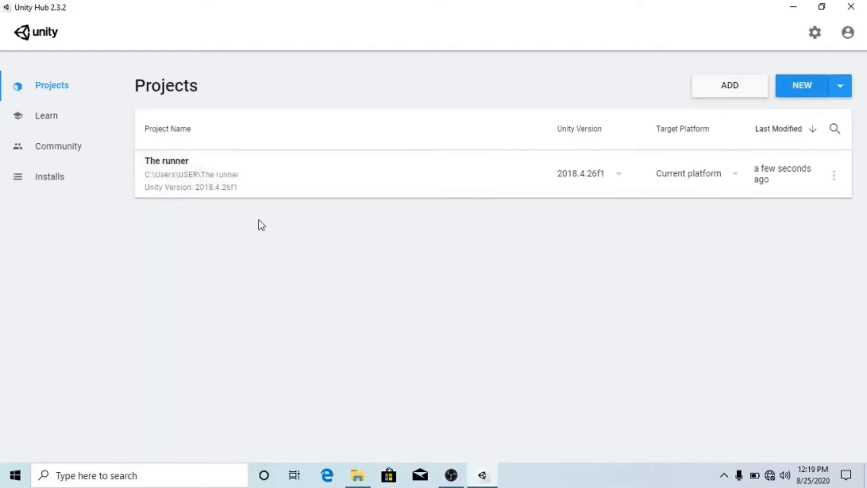
# - Create a new Unity project from the 2D template with the name "tutorial proj"
pyautogui.click(809, 87)
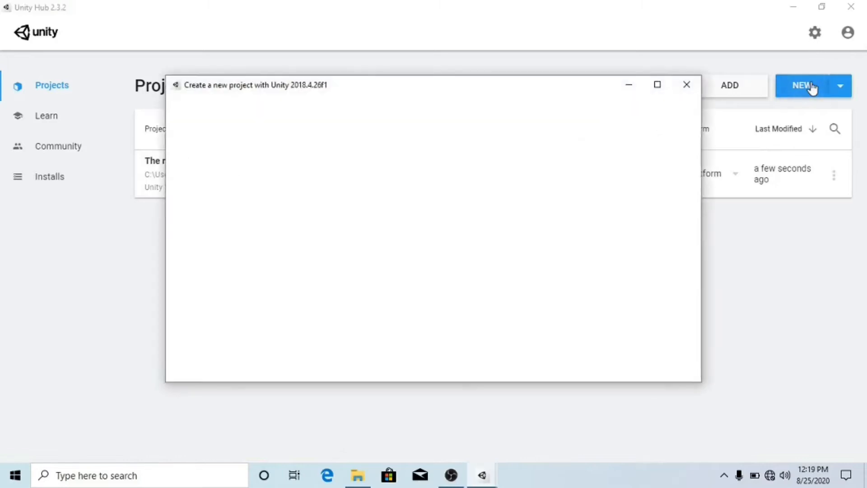
pyautogui.click(225, 174)
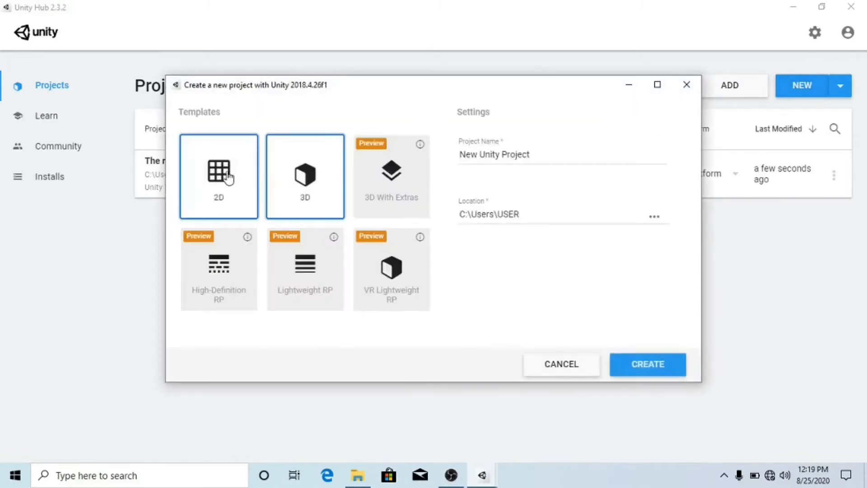
pyautogui.click(567, 155)
pyautogui.doubleClick(527, 155)
pyautogui.moveTo(528, 154); pyautogui.dragTo(441, 161)
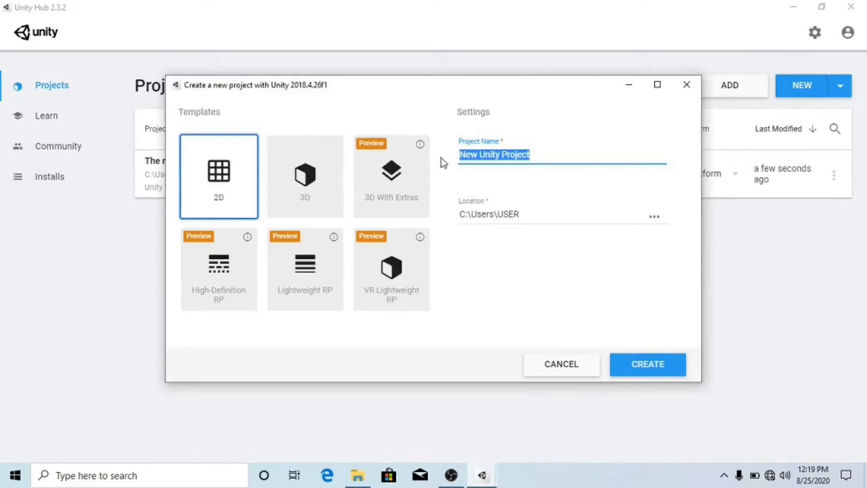
pyautogui.write('tu')
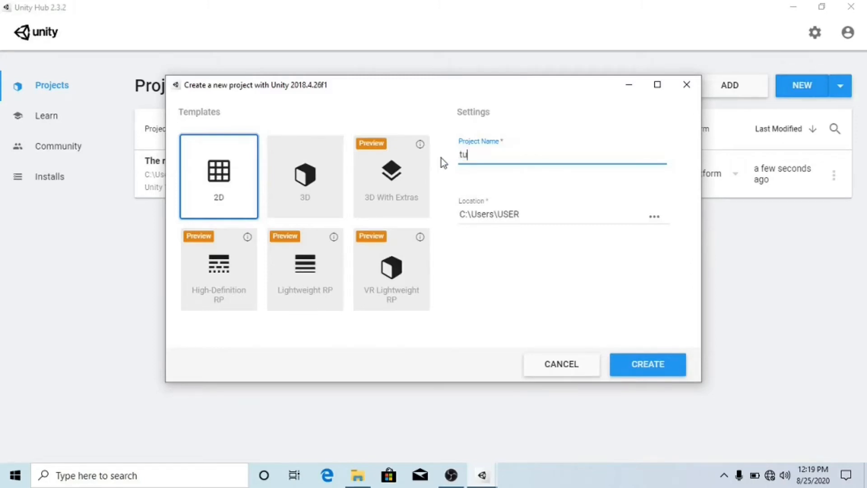
pyautogui.write('torial proj')
pyautogui.click(676, 370)
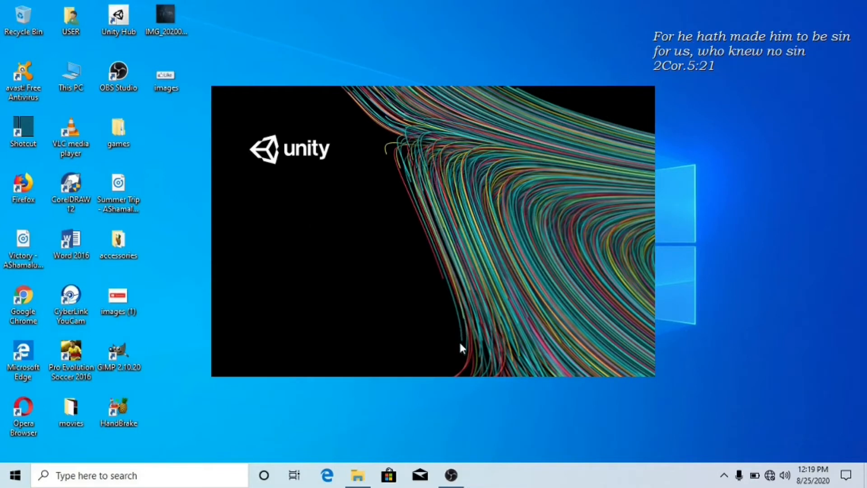
# - Switch to the Unity editor and widen the Game view by narrowing the Scene view
pyautogui.click(451, 475)
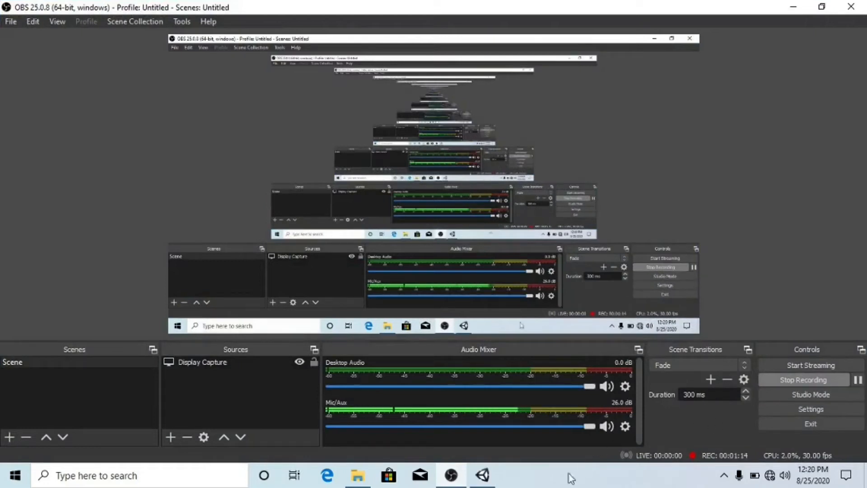
pyautogui.click(482, 474)
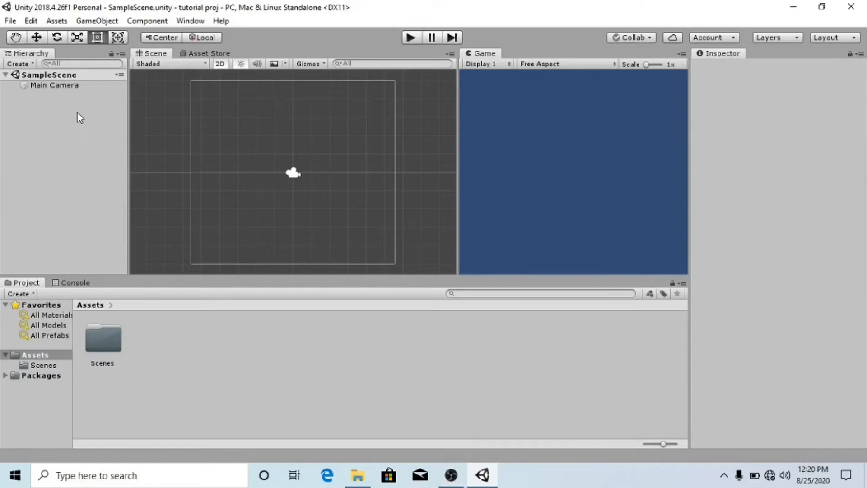
pyautogui.scroll(-6, 385, 90)
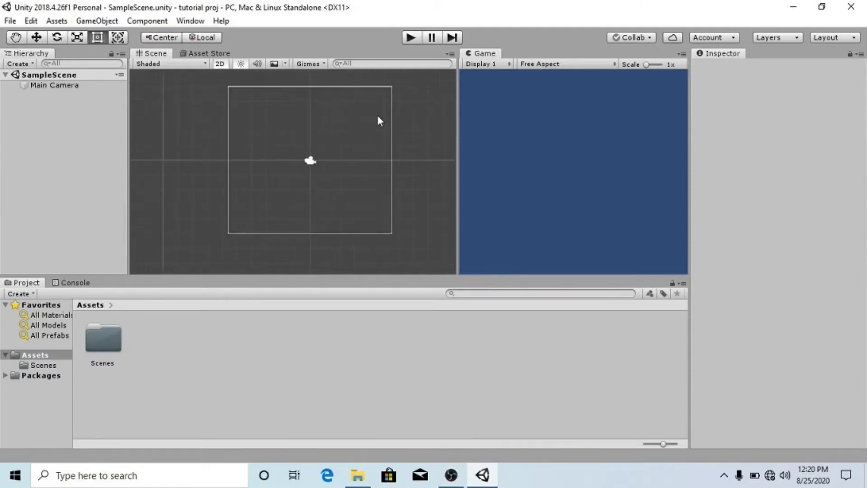
pyautogui.scroll(6, 356, 129)
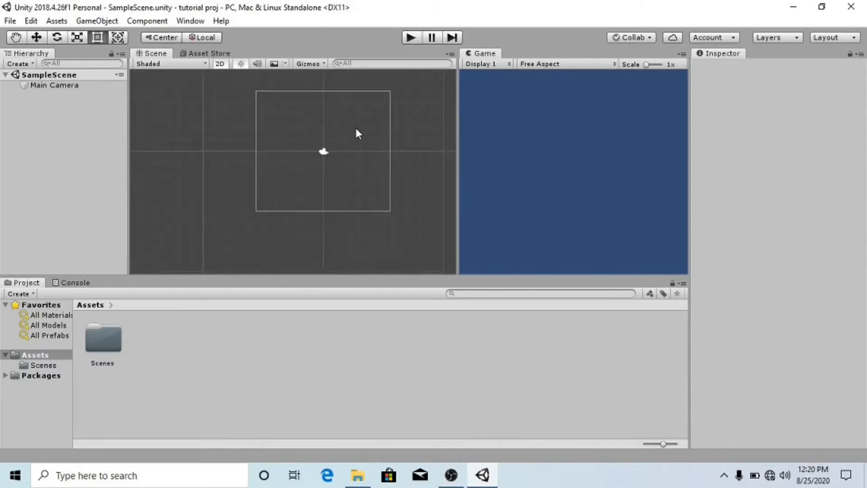
pyautogui.scroll(1, 356, 134)
pyautogui.moveTo(357, 134); pyautogui.dragTo(337, 132, button='middle')
pyautogui.click(504, 121)
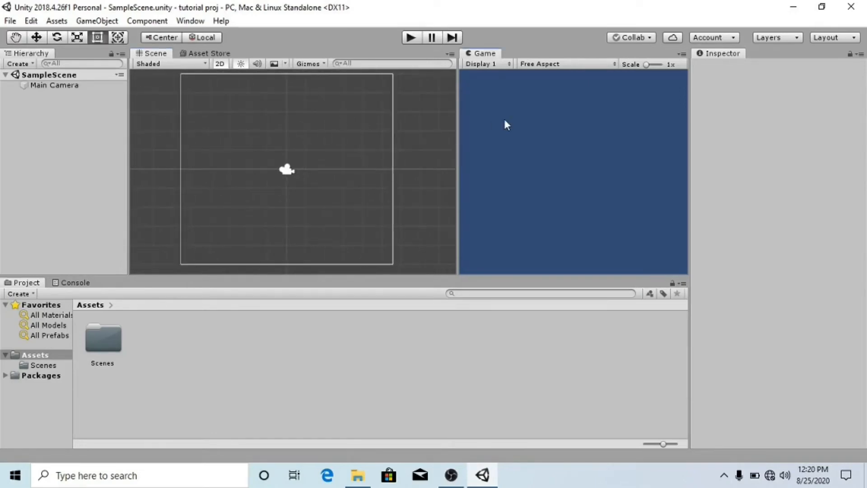
pyautogui.moveTo(460, 90); pyautogui.dragTo(391, 88)
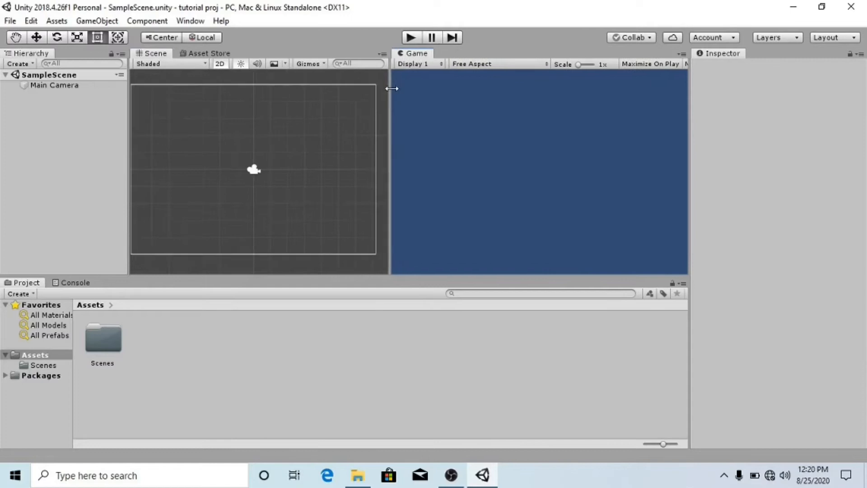
pyautogui.scroll(-2, 298, 150)
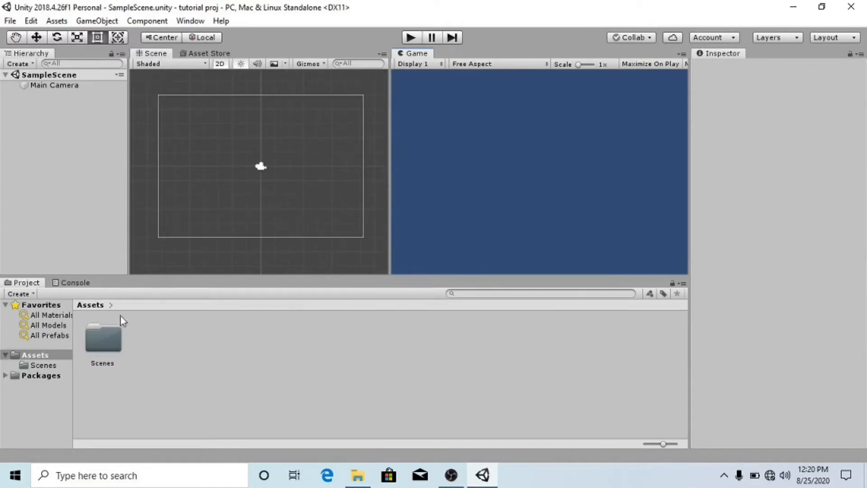
# - Create a Square sprite in the Assets folder and keep its default name
pyautogui.rightClick(161, 315)
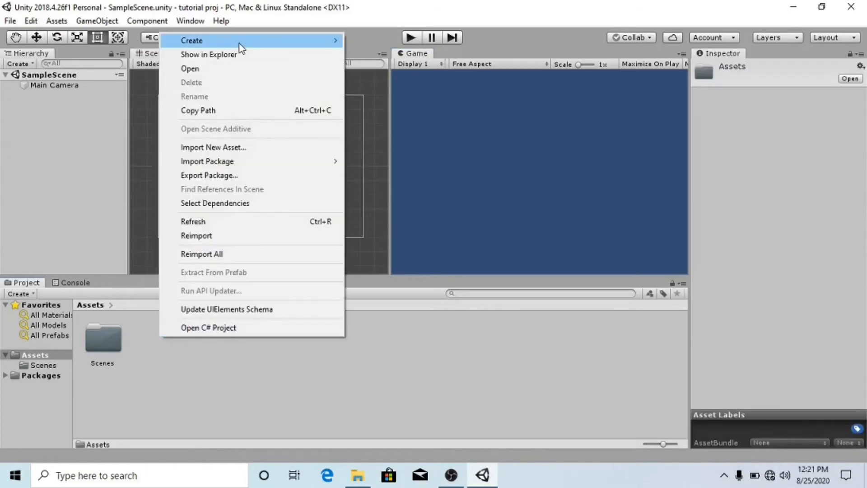
pyautogui.moveTo(240, 44)
pyautogui.click(178, 386)
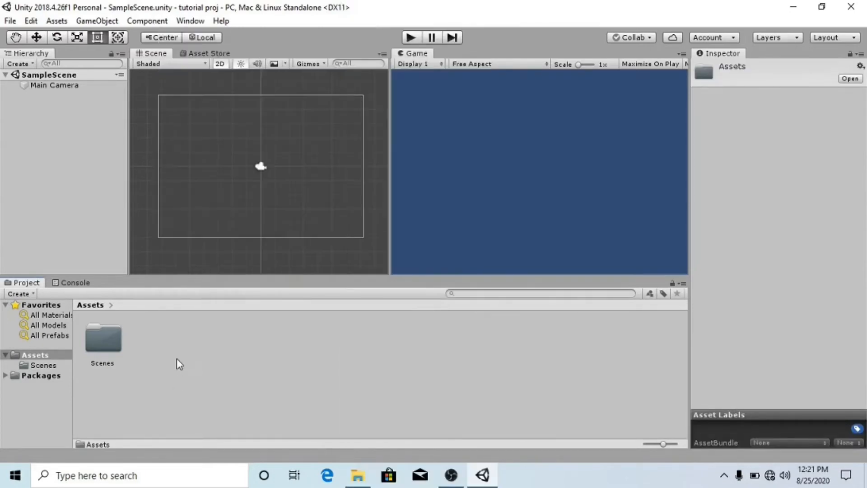
pyautogui.rightClick(176, 358)
pyautogui.moveTo(315, 58)
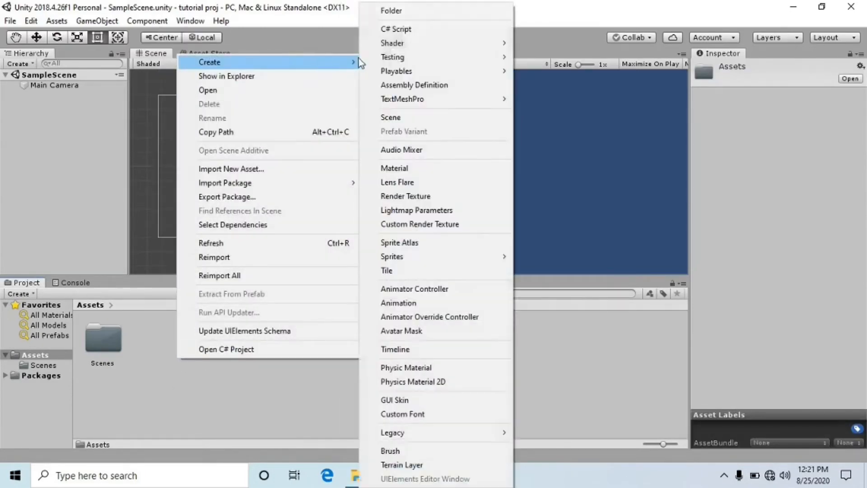
pyautogui.moveTo(498, 261)
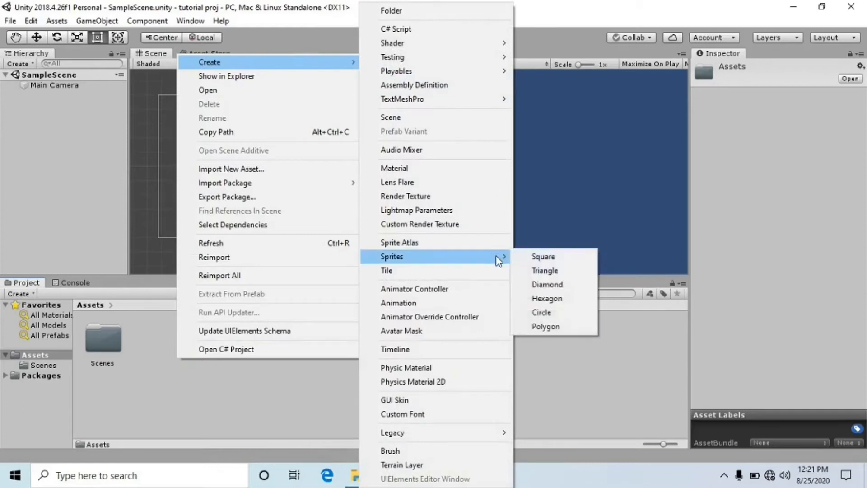
pyautogui.click(542, 255)
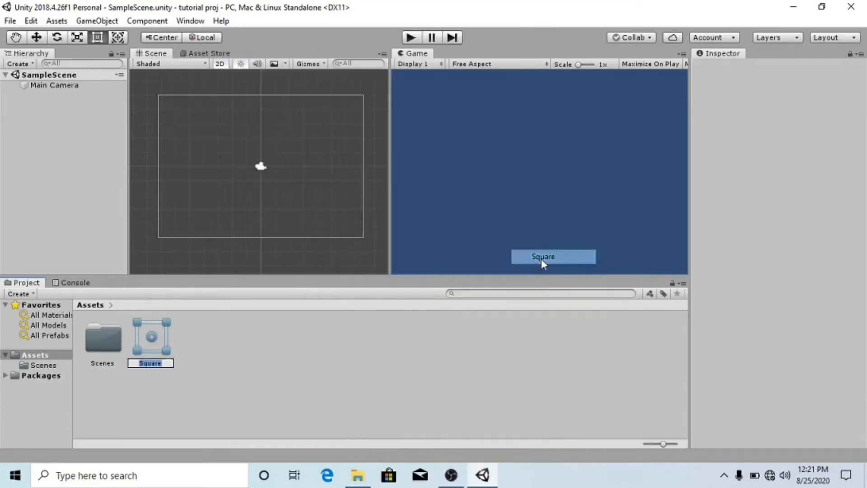
pyautogui.click(230, 348)
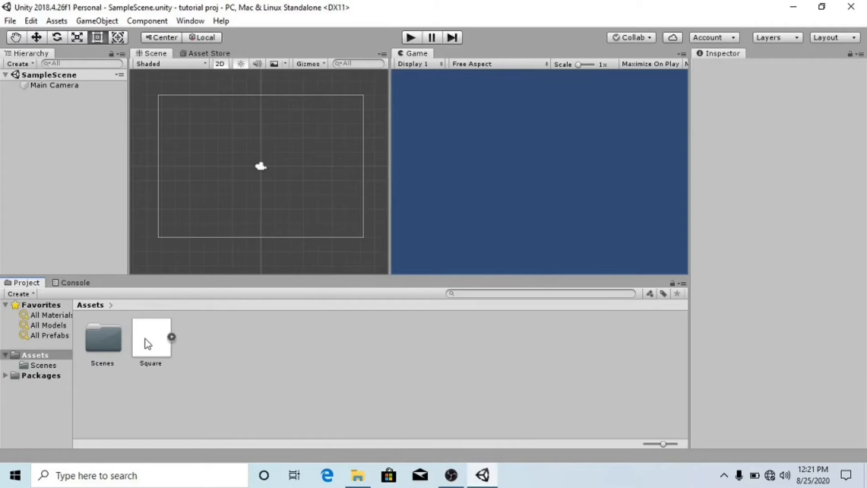
# - Add the Square sprite to the scene, stretch it horizontally to about 10.97 in X scale and place it at about X -0.07, Y -2.31
pyautogui.moveTo(151, 350); pyautogui.dragTo(213, 190)
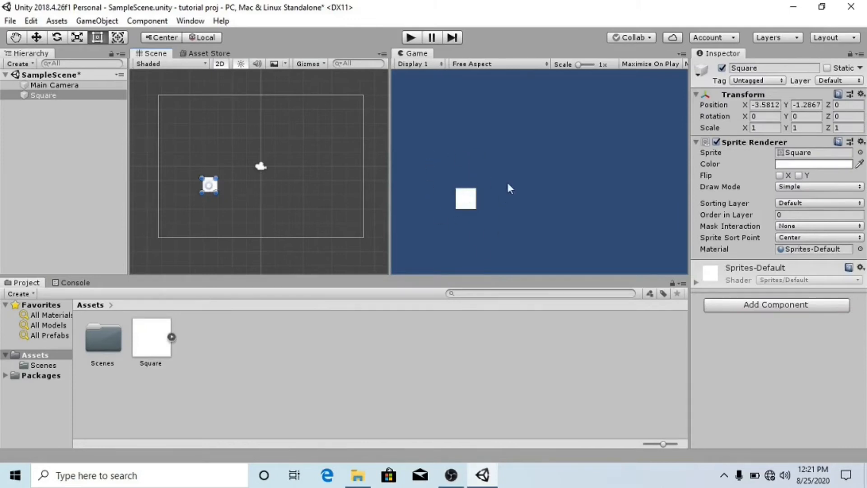
pyautogui.moveTo(389, 147); pyautogui.dragTo(443, 147)
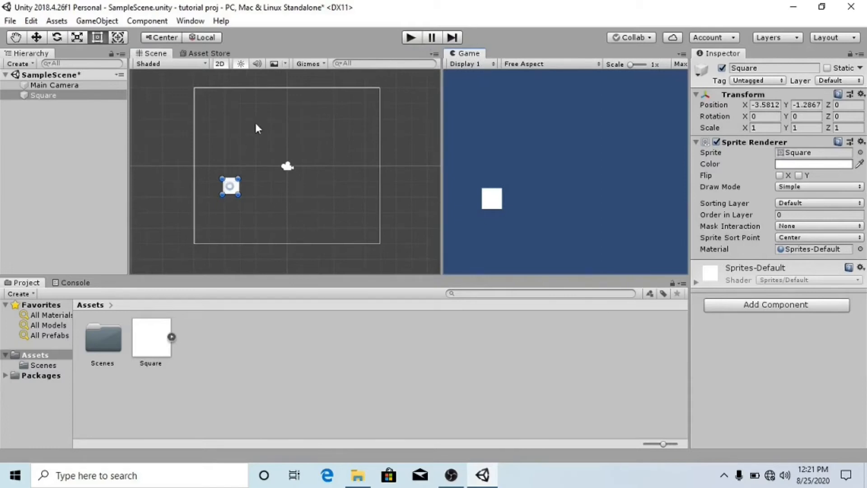
pyautogui.moveTo(236, 186); pyautogui.dragTo(371, 186)
pyautogui.moveTo(222, 186); pyautogui.dragTo(238, 205)
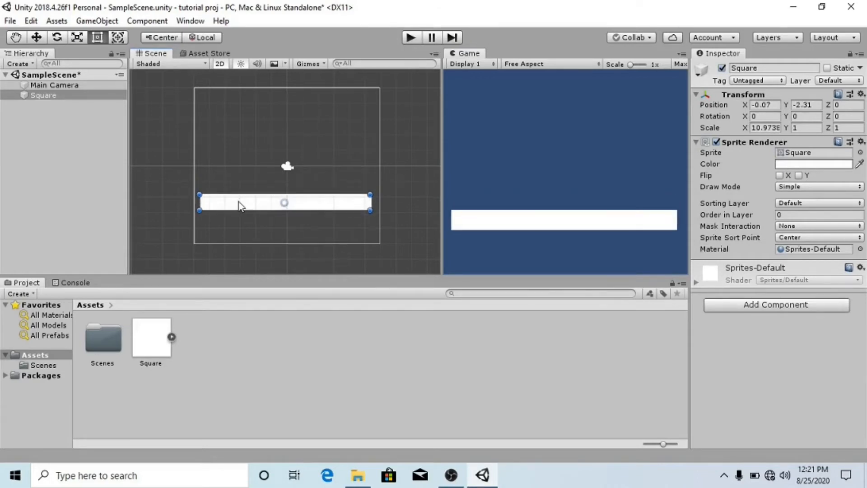
# - Change the stretched square's Sprite Renderer color to light grey
pyautogui.click(840, 163)
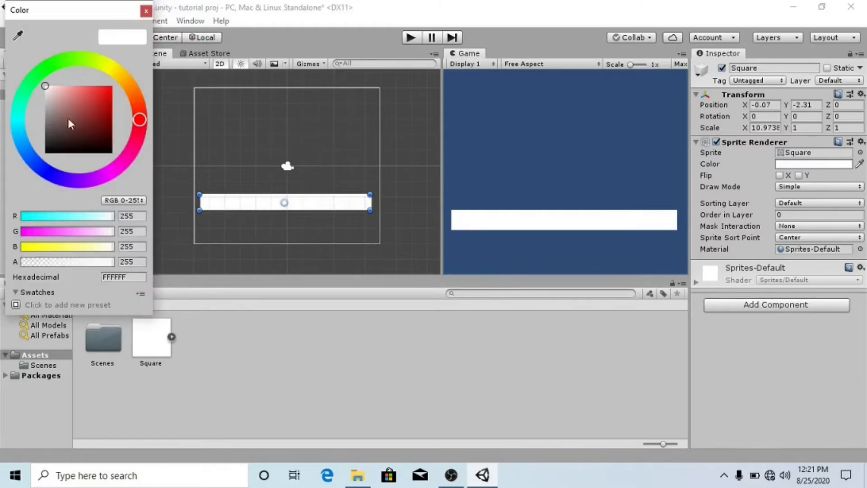
pyautogui.moveTo(39, 96); pyautogui.dragTo(37, 104)
pyautogui.click(146, 12)
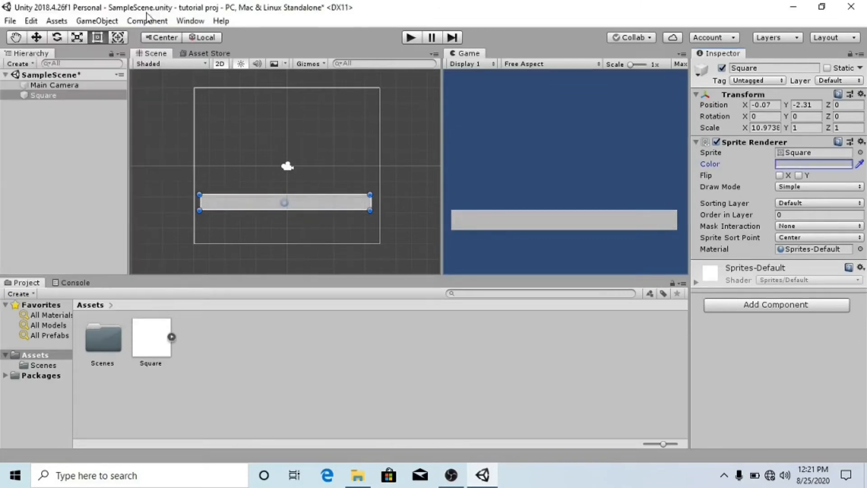
# - Set the Main Camera's background color to white (FFFFFF)
pyautogui.click(80, 86)
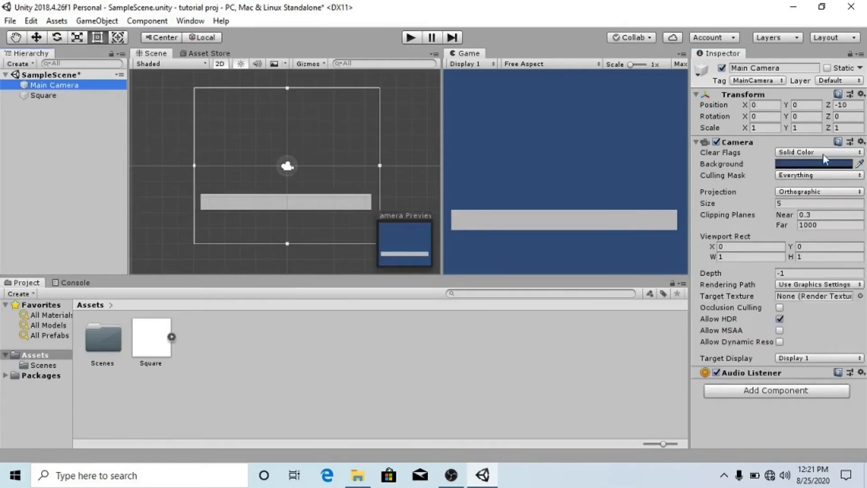
pyautogui.click(817, 164)
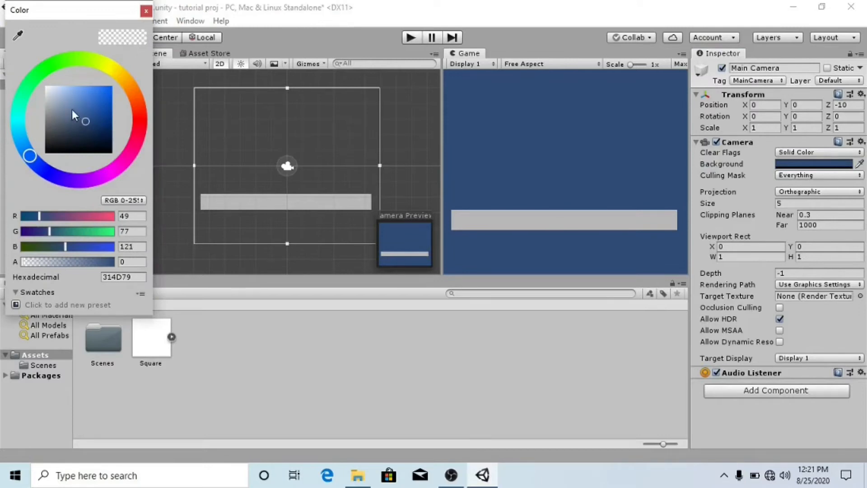
pyautogui.moveTo(63, 120); pyautogui.dragTo(36, 86)
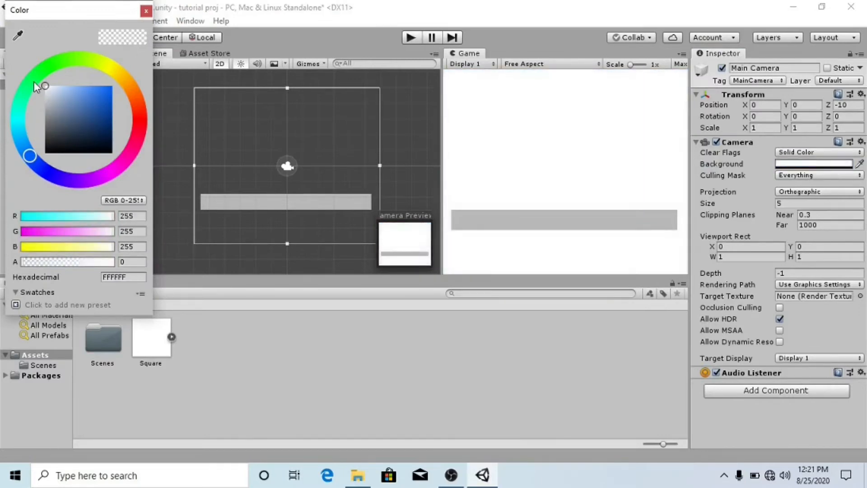
pyautogui.click(145, 12)
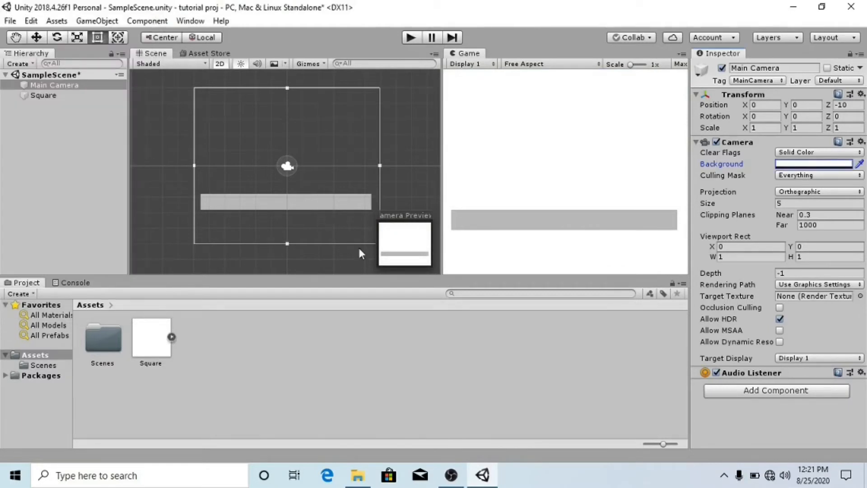
# - Rename the stretched grey Square object as "Ground"
pyautogui.click(42, 96)
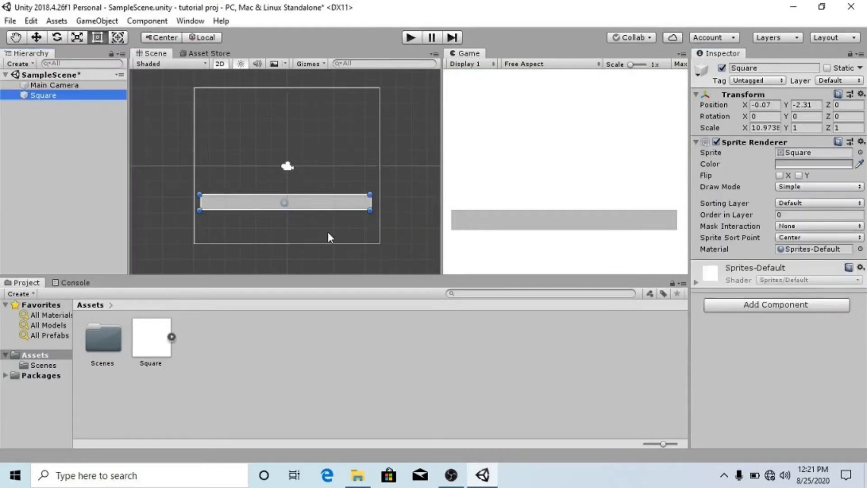
pyautogui.click(784, 69)
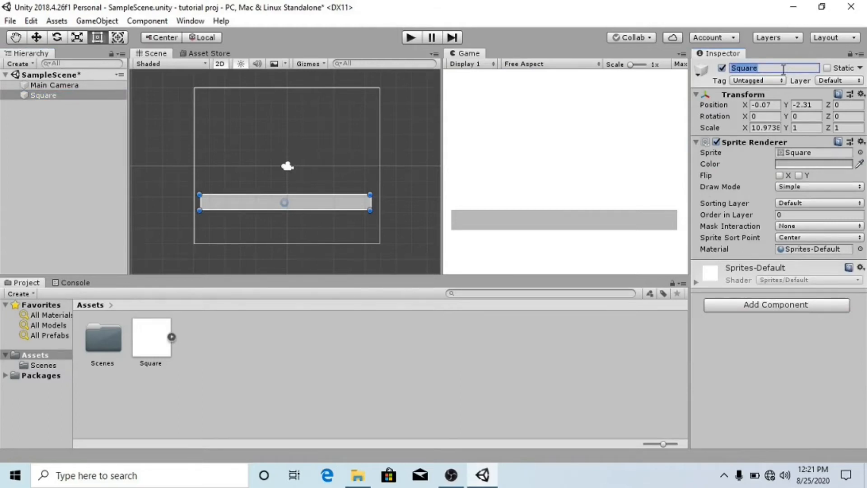
pyautogui.write('Ground')
# - Place two more Square sprites above the ground, at about X -4.30, Y -0.47 and X -1.28, Y -0.43
pyautogui.moveTo(156, 343); pyautogui.dragTo(221, 177)
pyautogui.moveTo(152, 339); pyautogui.dragTo(266, 173)
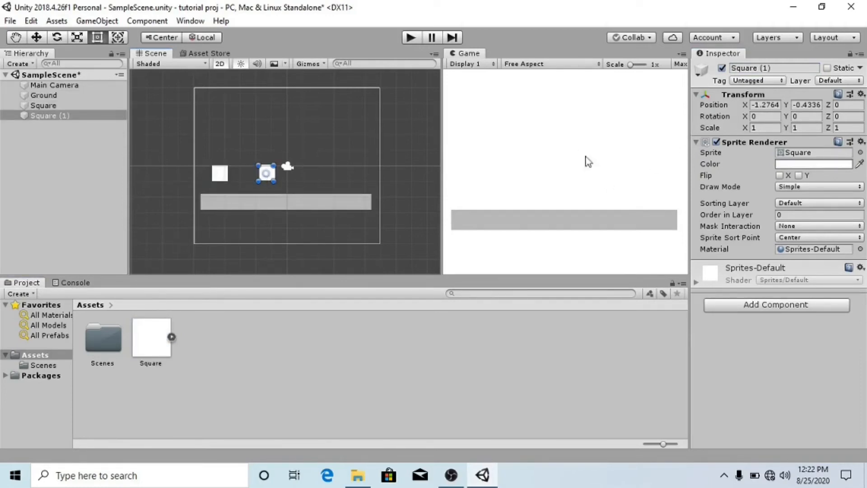
# - Set the Sprite Renderer color of the first small square, at about X -4.30, to blue (0029FF)
pyautogui.click(227, 172)
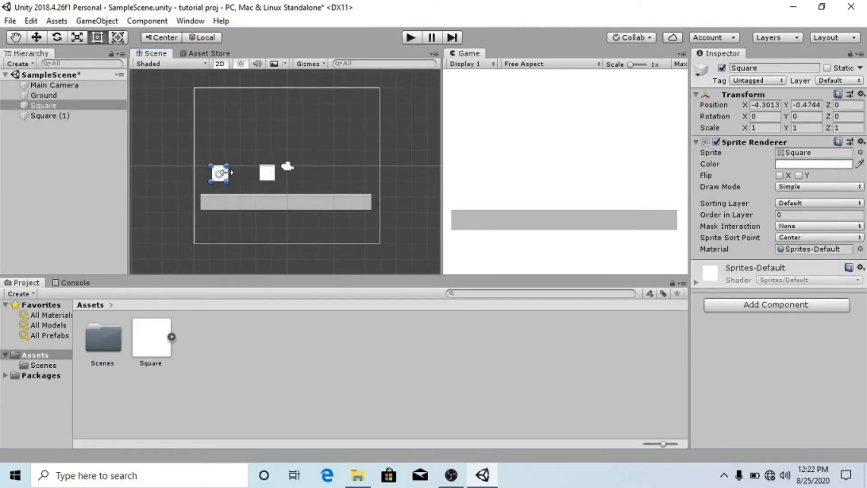
pyautogui.click(829, 163)
pyautogui.moveTo(27, 162); pyautogui.dragTo(37, 176)
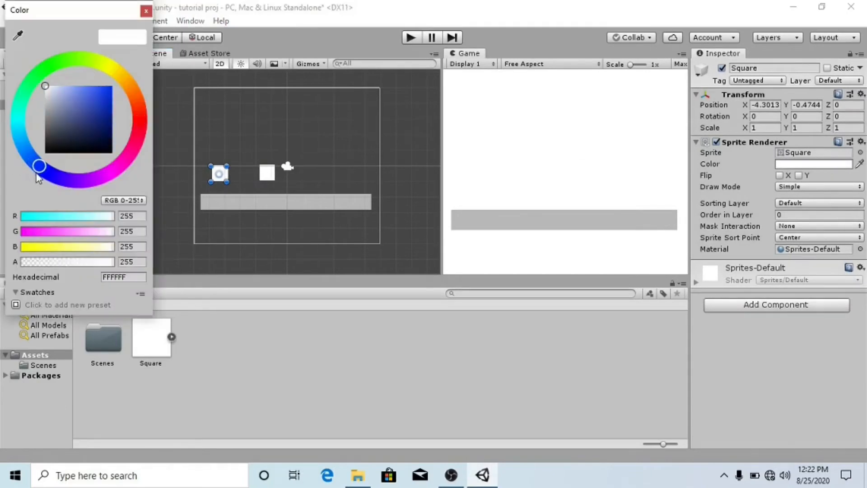
pyautogui.moveTo(103, 102); pyautogui.dragTo(111, 87)
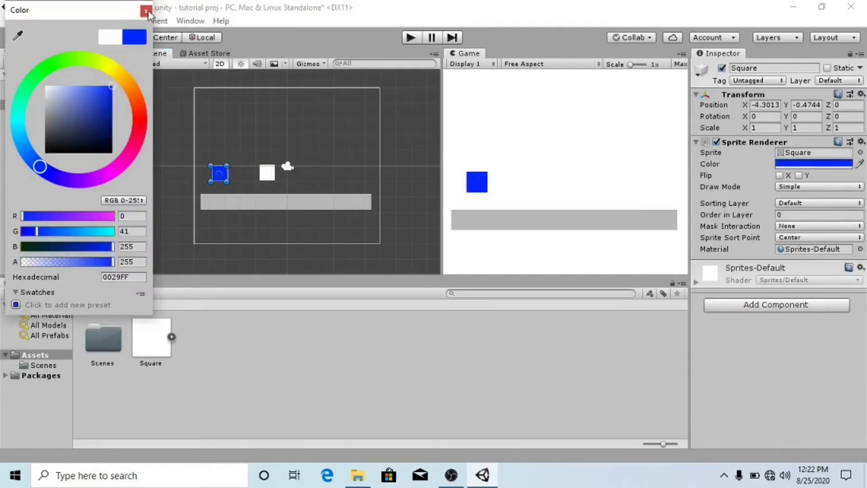
pyautogui.click(146, 11)
# - Set the Sprite Renderer color of the Square (1) object to red
pyautogui.click(261, 175)
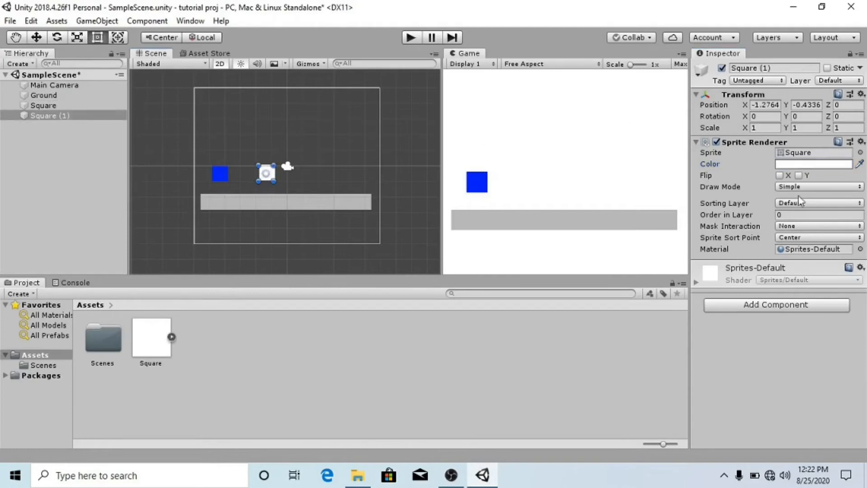
pyautogui.click(826, 165)
pyautogui.moveTo(77, 102); pyautogui.dragTo(114, 85)
pyautogui.click(145, 11)
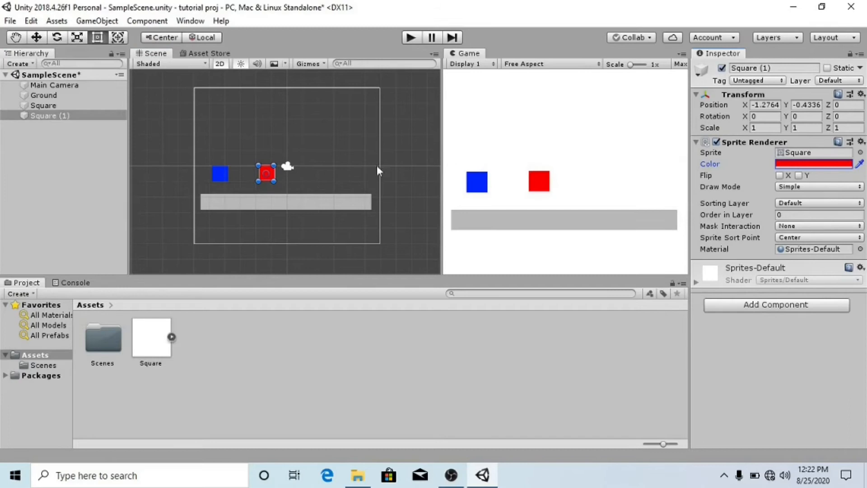
# - Move the red square to about X 1.95, Y -0.92 and lower the blue square onto the ground at about Y -1.33
pyautogui.moveTo(269, 181); pyautogui.dragTo(319, 190)
pyautogui.click(221, 175)
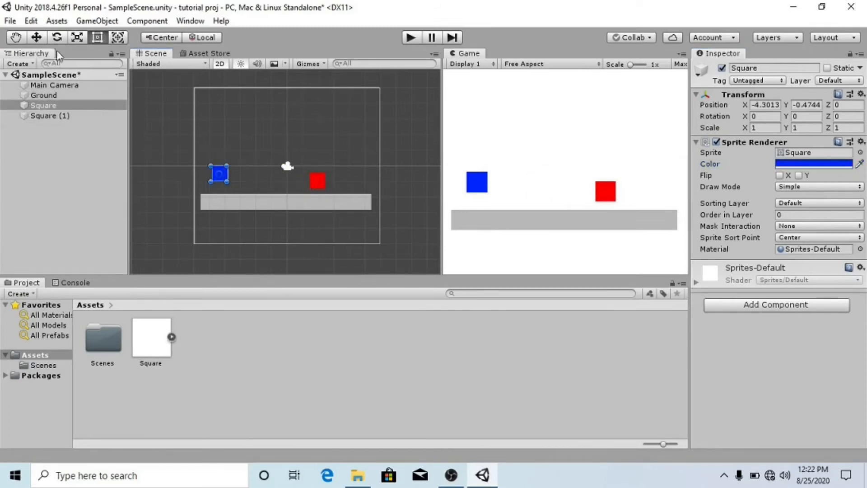
pyautogui.click(36, 37)
pyautogui.moveTo(221, 121); pyautogui.dragTo(224, 136)
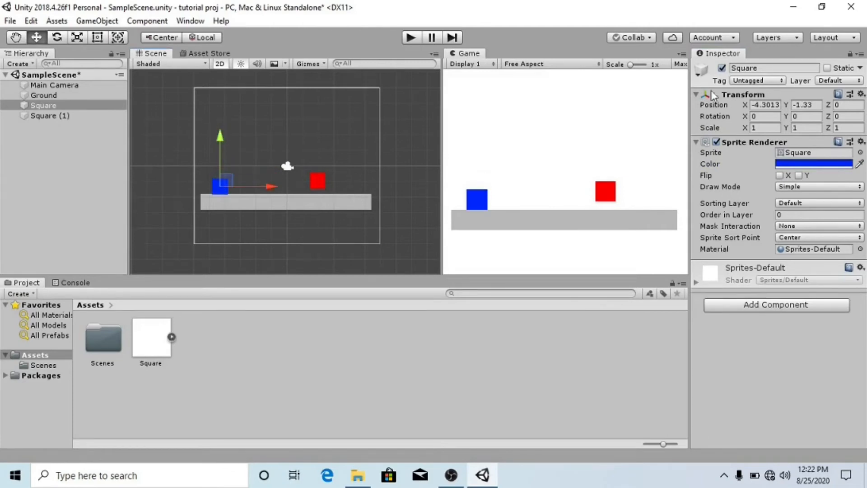
# - Rename the blue square as "Player" and the red square as "Obstacle"
pyautogui.click(770, 67)
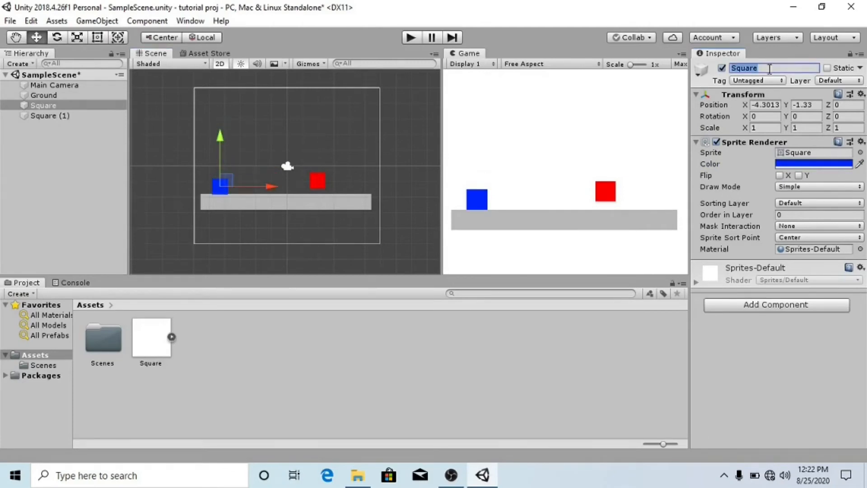
pyautogui.write('Player')
pyautogui.click(82, 116)
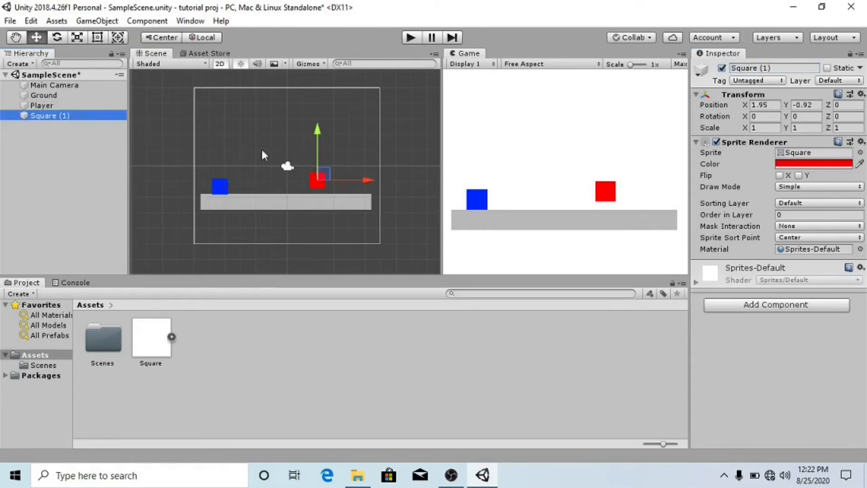
pyautogui.click(782, 67)
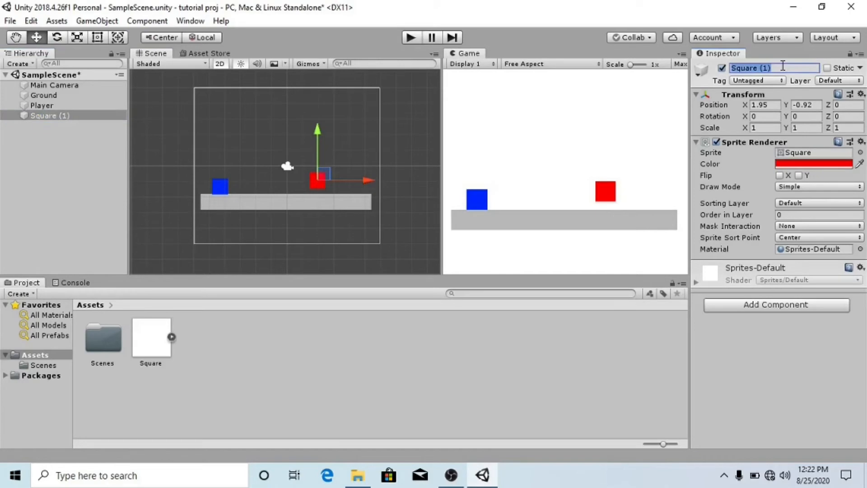
pyautogui.write('Ob')
pyautogui.press('Return')
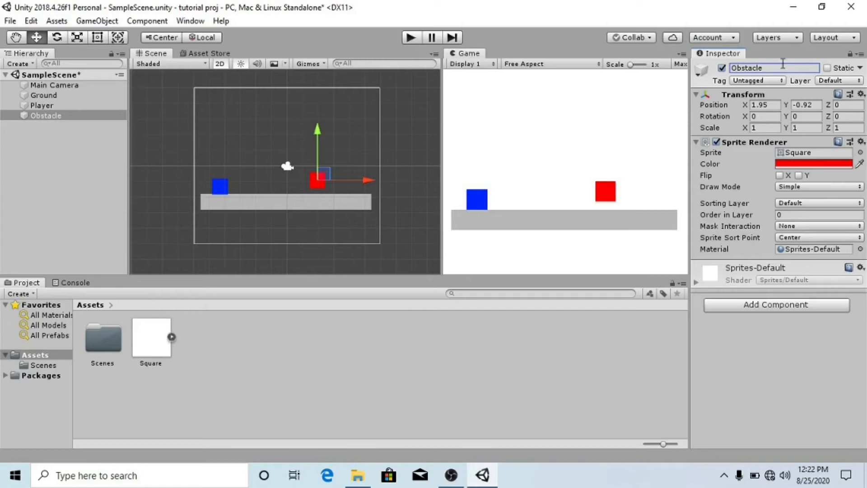
# - Reposition the Player to about X -3.97, Y -0.1 and the Obstacle to about X 1.74, Y -1.09, just above the ground
pyautogui.click(53, 105)
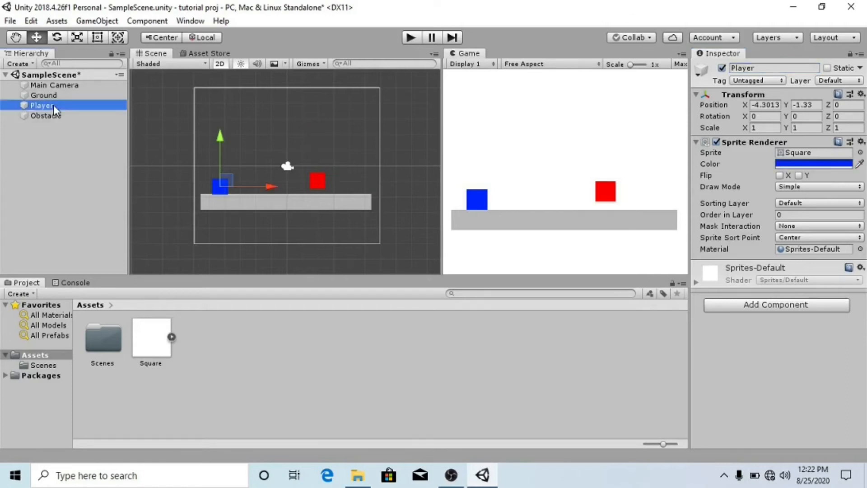
pyautogui.click(319, 179)
pyautogui.moveTo(329, 170); pyautogui.dragTo(322, 179)
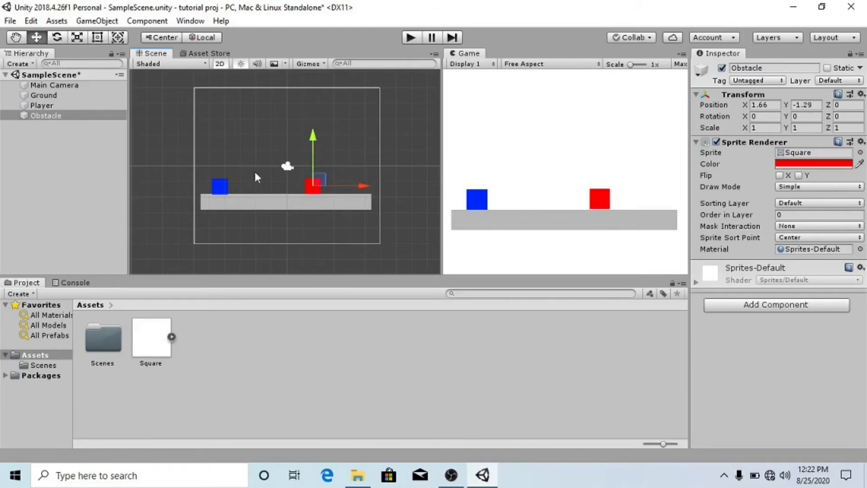
pyautogui.click(220, 186)
pyautogui.moveTo(220, 186); pyautogui.dragTo(226, 160)
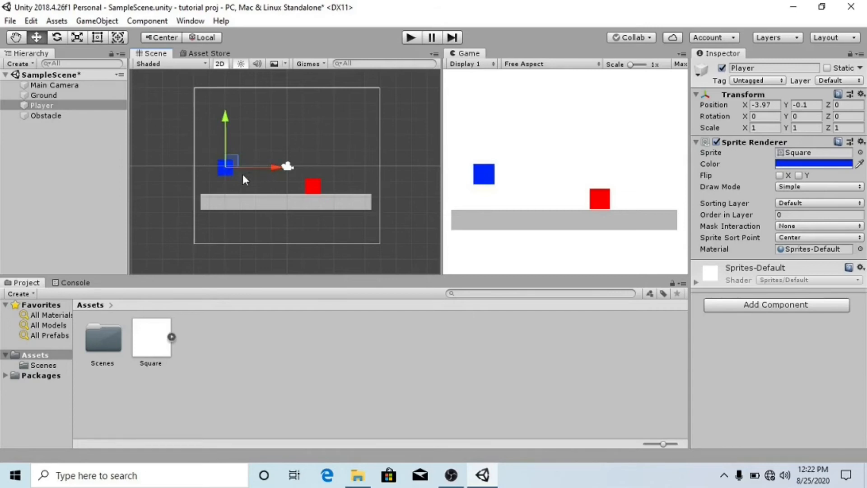
pyautogui.click(313, 182)
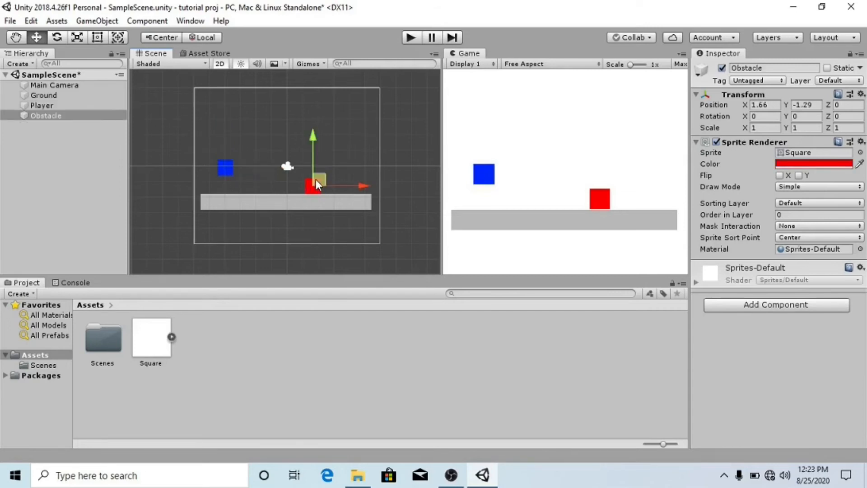
pyautogui.moveTo(316, 180); pyautogui.dragTo(317, 176)
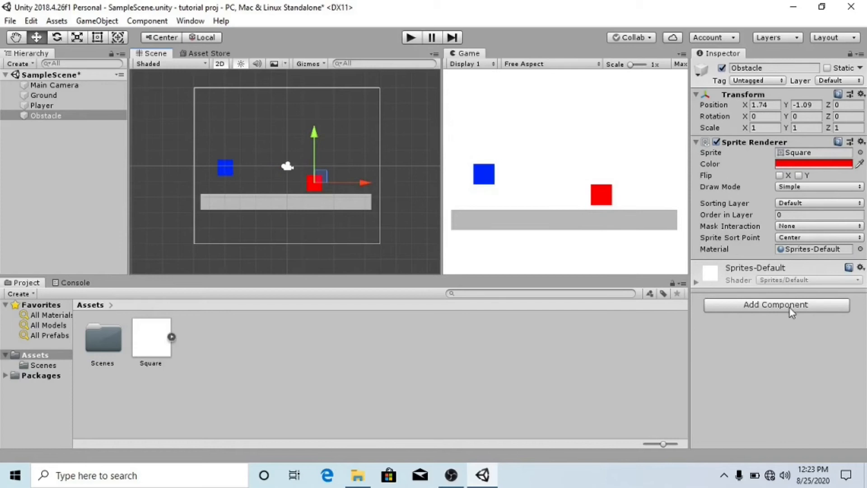
# - Run the scene briefly in play mode to check how the squares behave, and stop it
pyautogui.click(411, 38)
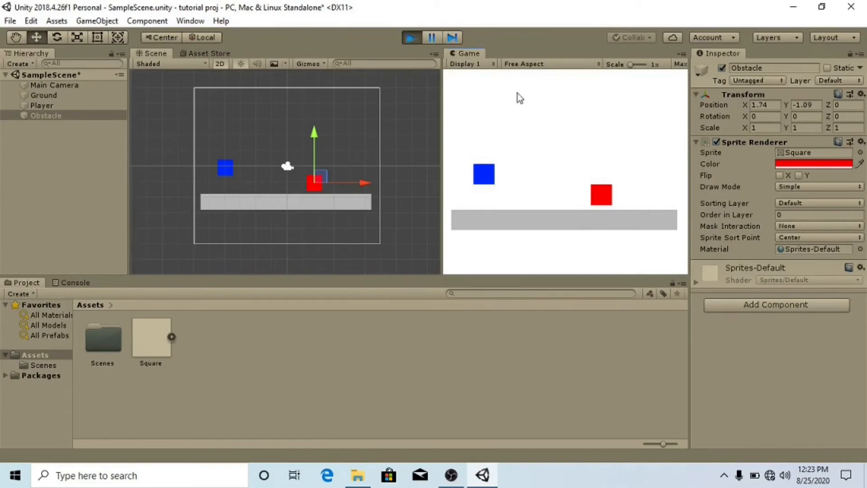
pyautogui.click(412, 38)
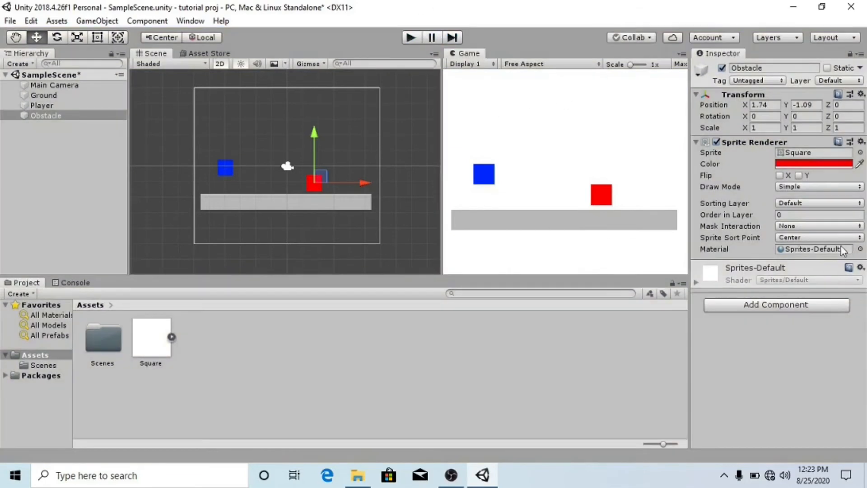
# - Add a Rigidbody 2D component to the Player
pyautogui.click(231, 167)
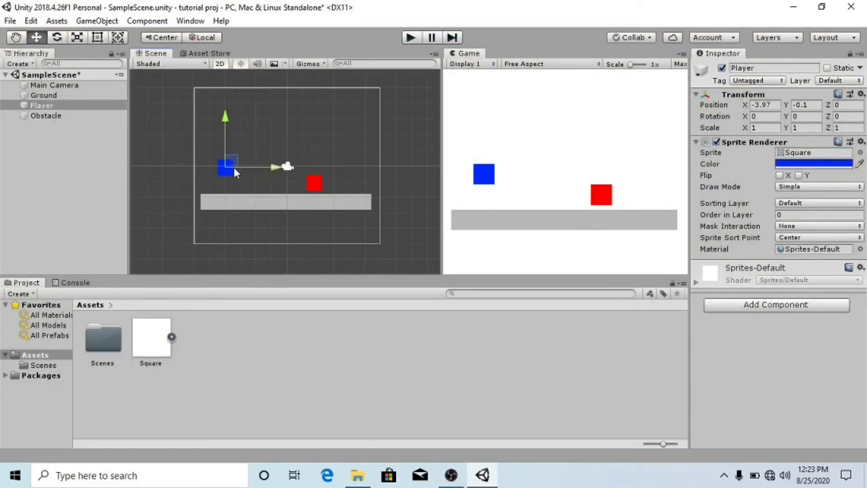
pyautogui.click(802, 307)
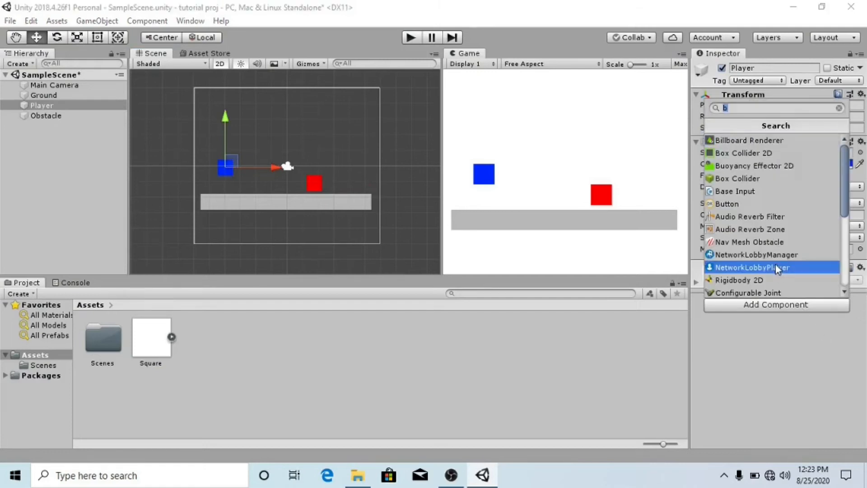
pyautogui.press('BackSpace')
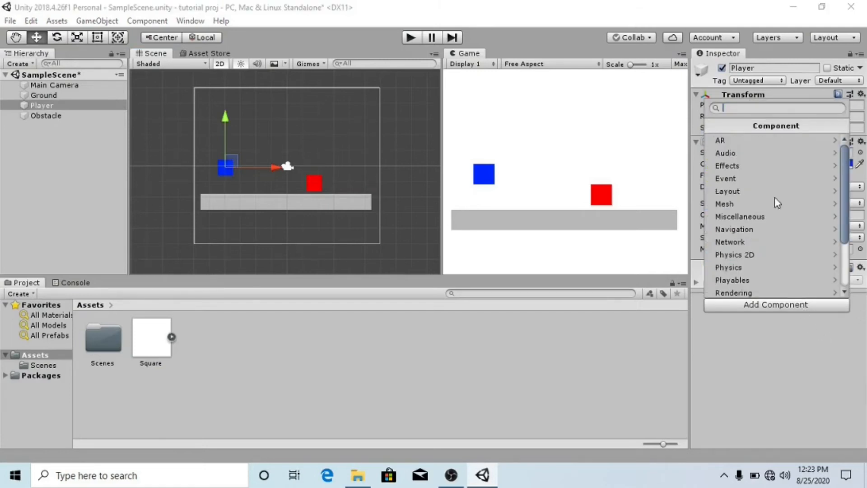
pyautogui.press('BackSpace')
pyautogui.write('rigi')
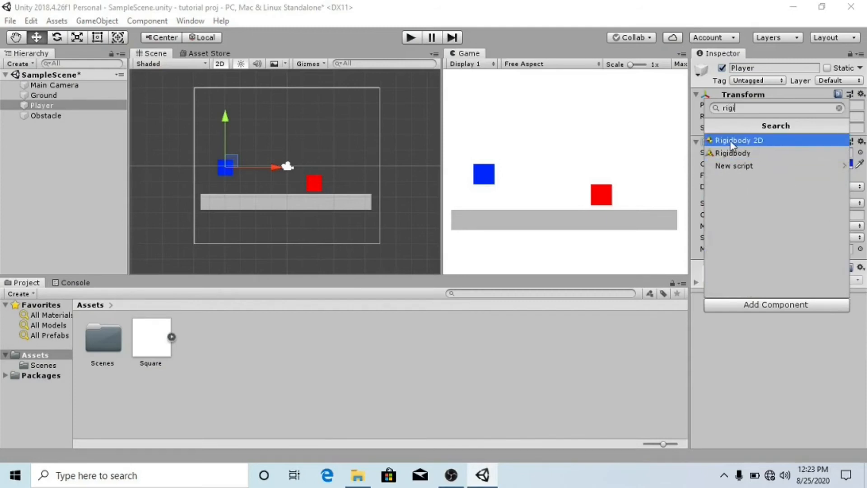
pyautogui.click(731, 139)
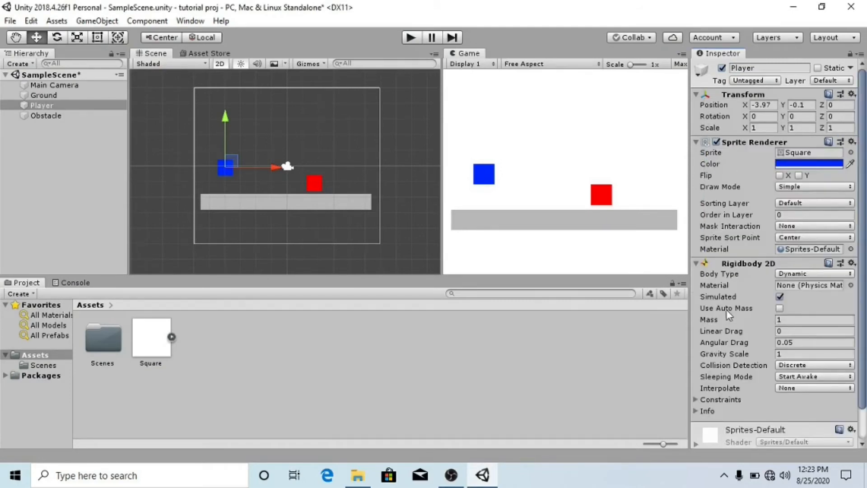
pyautogui.scroll(-1, 744, 295)
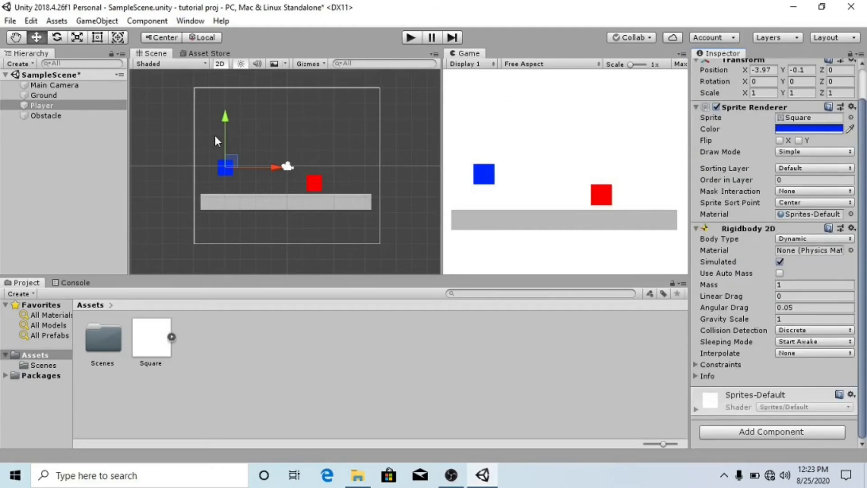
# - Raise the Player to about Y 2.15 and test its gravity by running the scene twice in play mode
pyautogui.moveTo(224, 124); pyautogui.dragTo(228, 87)
pyautogui.scroll(-4, 231, 91)
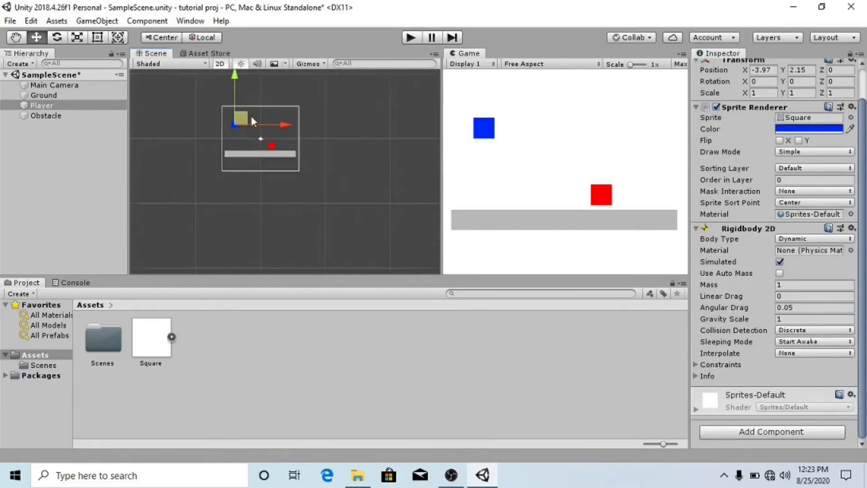
pyautogui.click(410, 38)
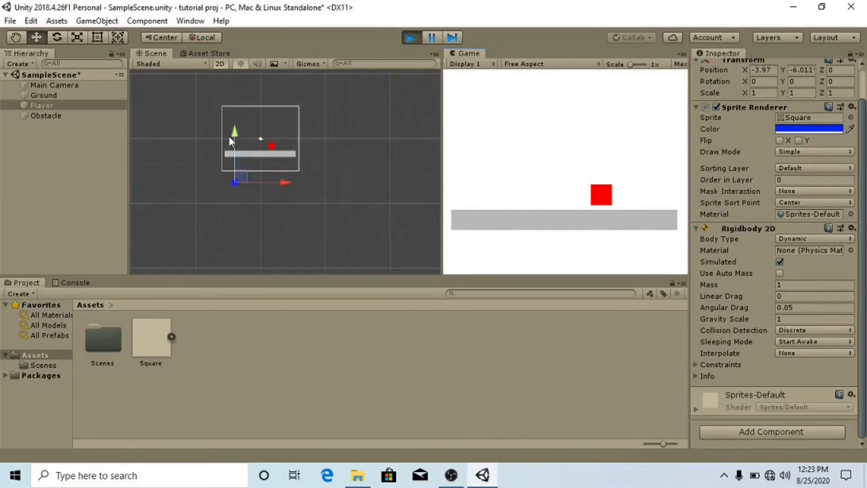
pyautogui.click(416, 40)
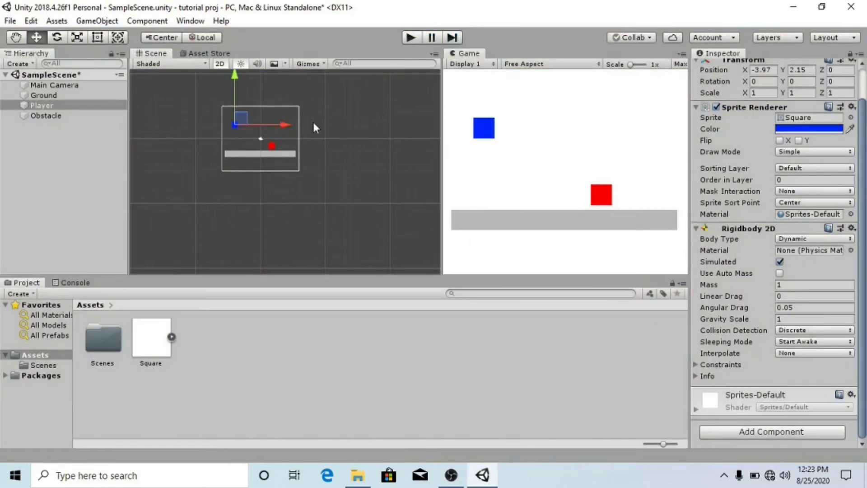
pyautogui.click(411, 38)
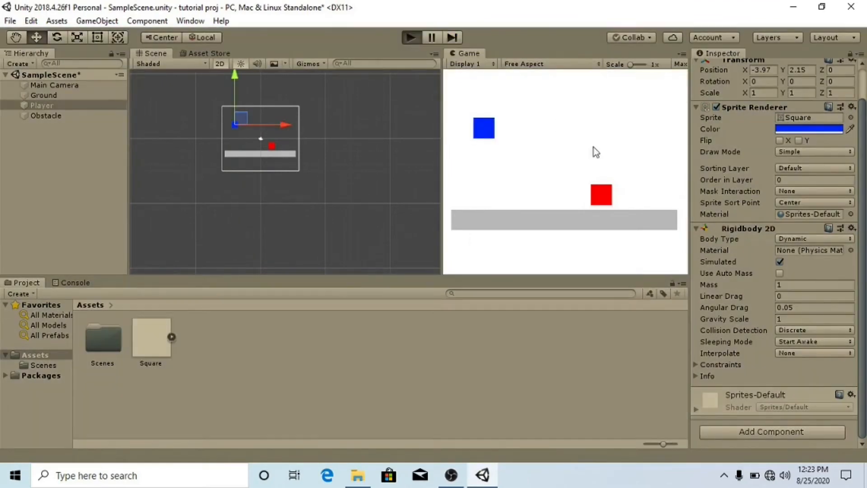
pyautogui.click(410, 36)
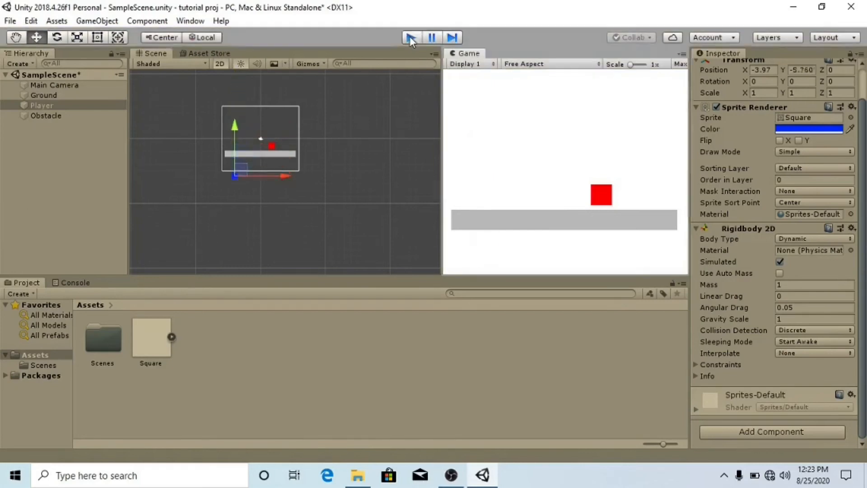
# - Add a Box Collider 2D component to the Player and review its settings
pyautogui.scroll(5, 273, 163)
pyautogui.moveTo(239, 118); pyautogui.dragTo(279, 188, button='middle')
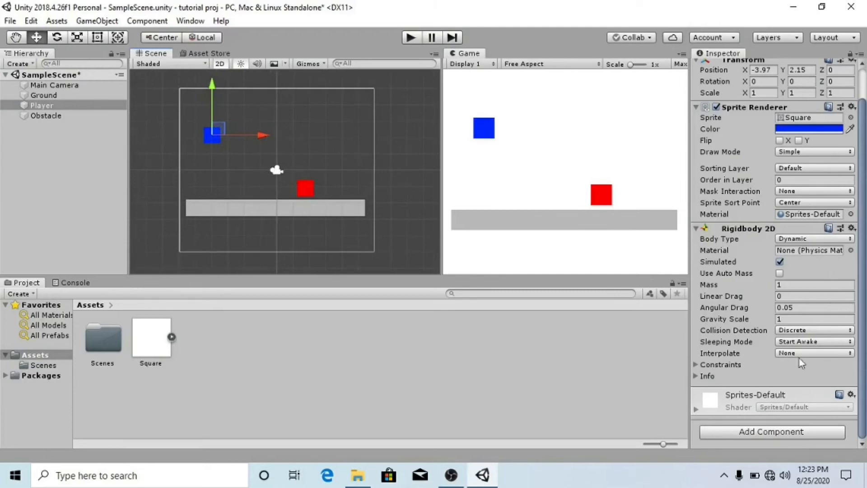
pyautogui.click(793, 432)
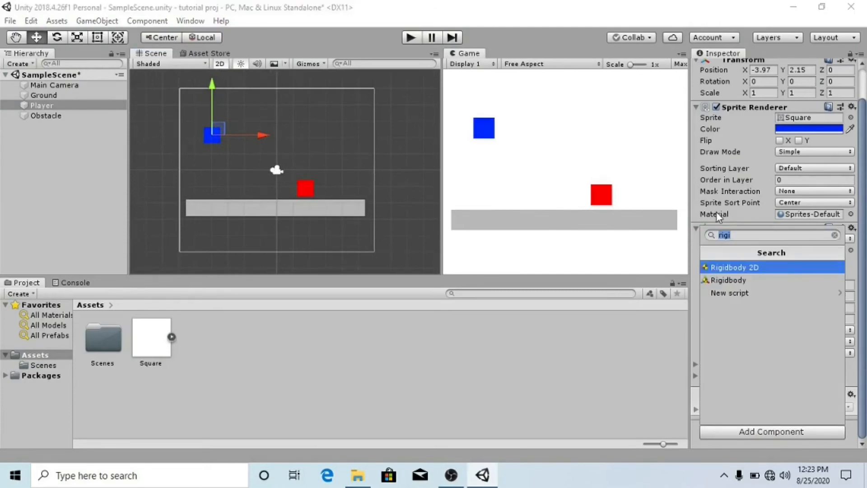
pyautogui.write('b')
pyautogui.click(757, 276)
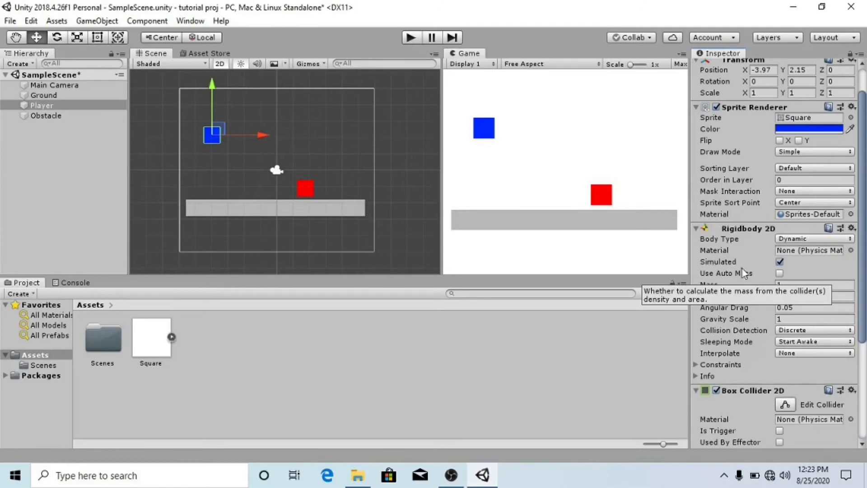
pyautogui.scroll(-5, 742, 268)
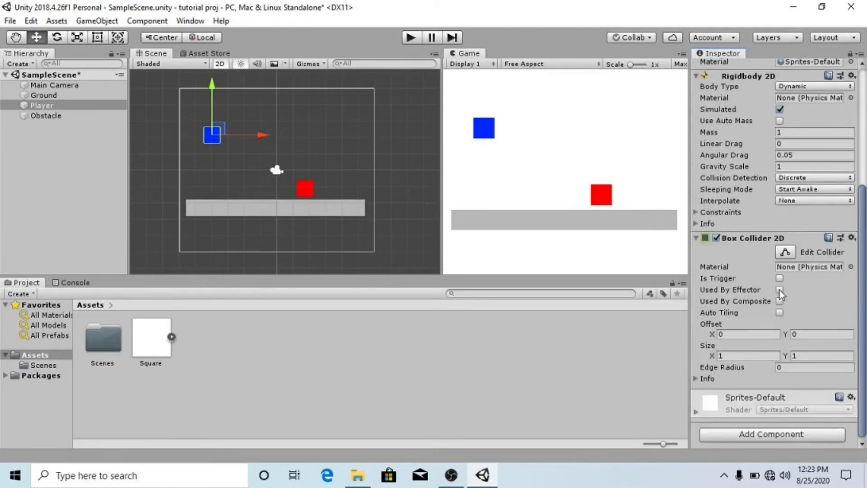
pyautogui.scroll(2, 213, 130)
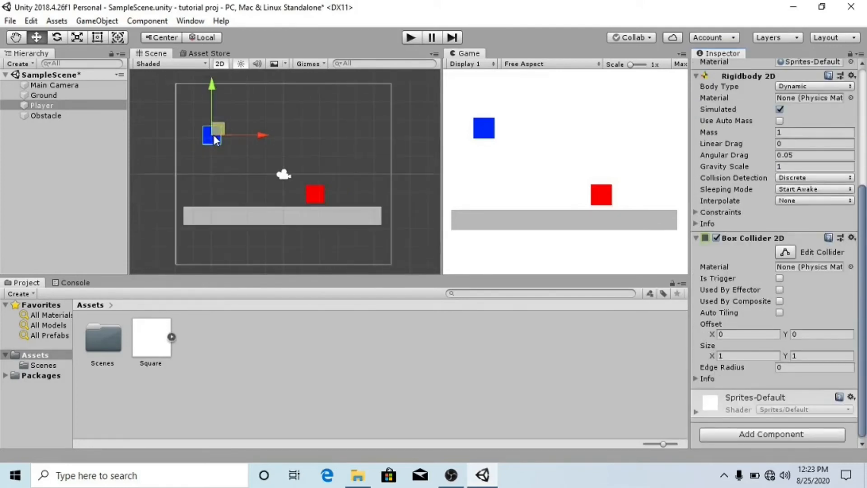
# - Add a Box Collider 2D component to the Ground
pyautogui.click(68, 95)
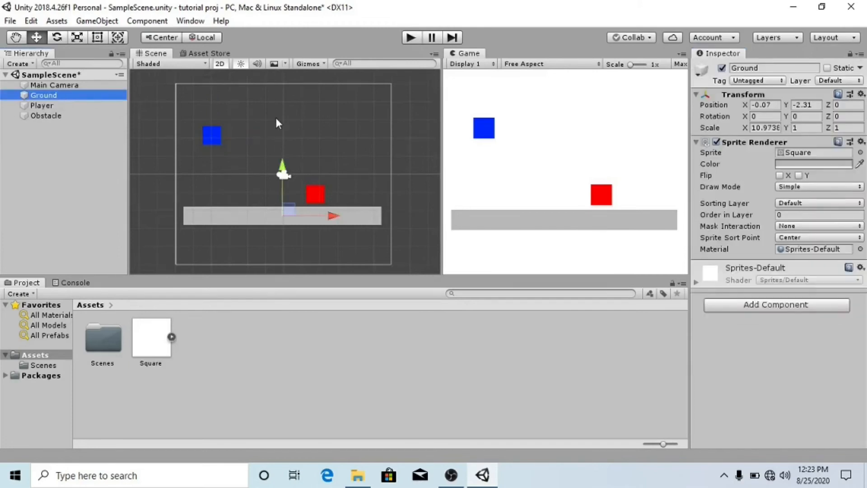
pyautogui.click(812, 308)
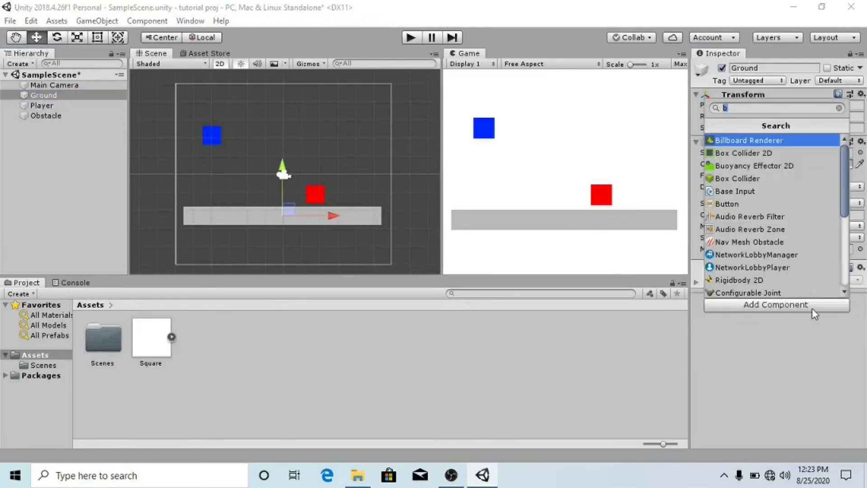
pyautogui.click(758, 158)
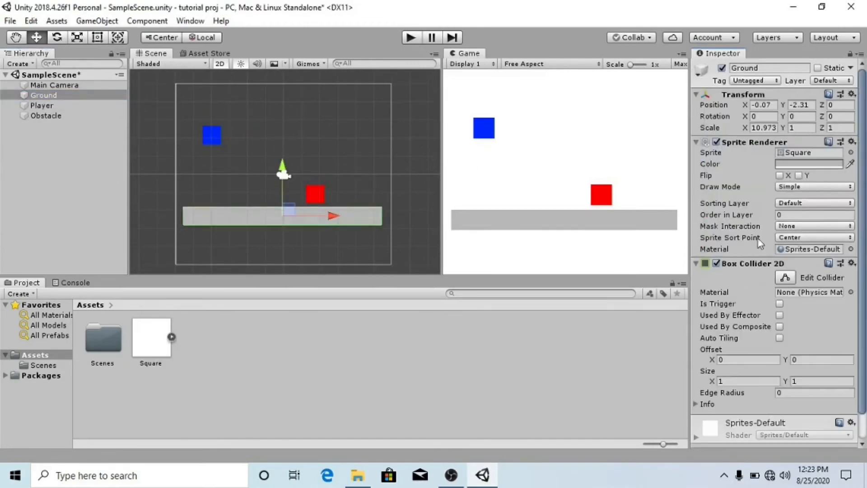
# - Test the Ground's collision in play mode by moving the Player above the Ground and over the Obstacle, and stop the run
pyautogui.click(410, 37)
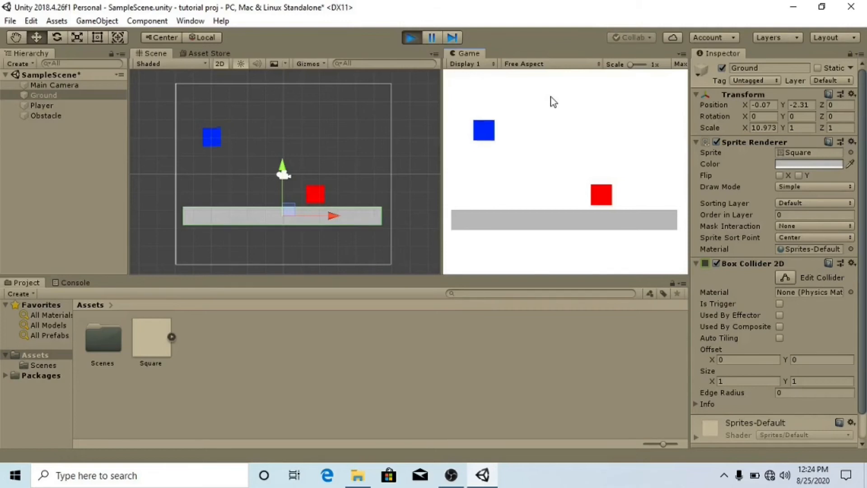
pyautogui.click(220, 194)
pyautogui.moveTo(213, 152); pyautogui.dragTo(210, 63)
pyautogui.moveTo(216, 192); pyautogui.dragTo(318, 124)
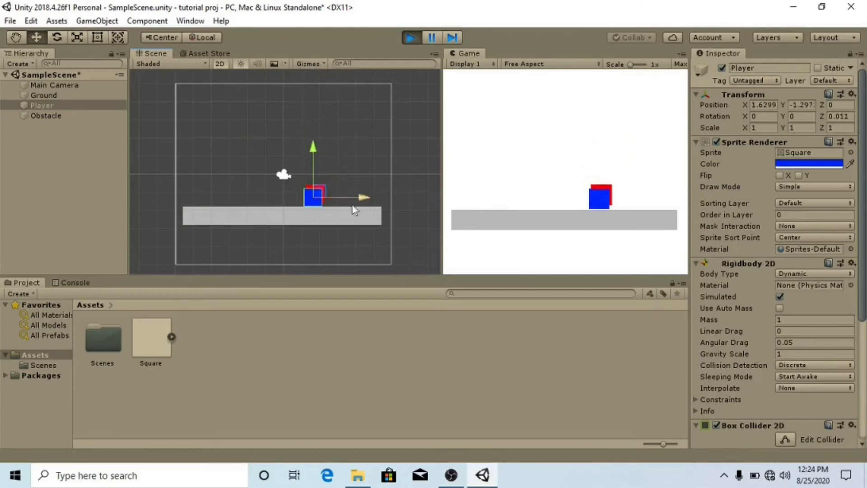
pyautogui.moveTo(320, 193); pyautogui.dragTo(233, 195)
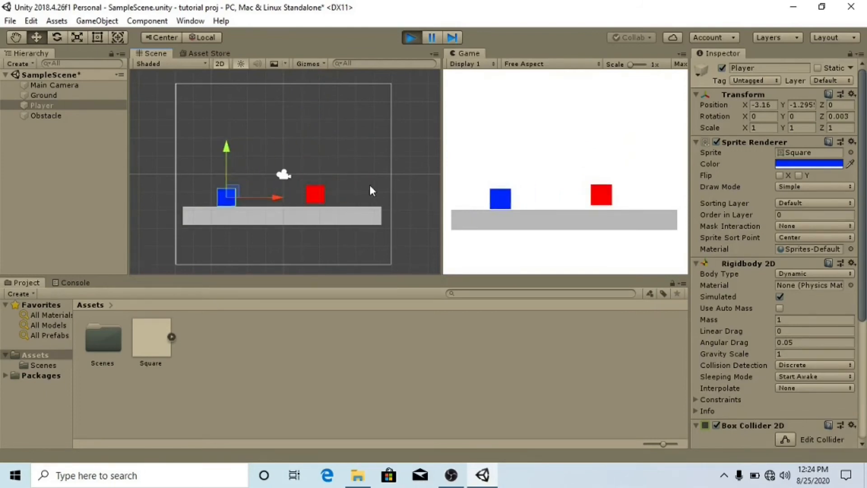
pyautogui.click(410, 39)
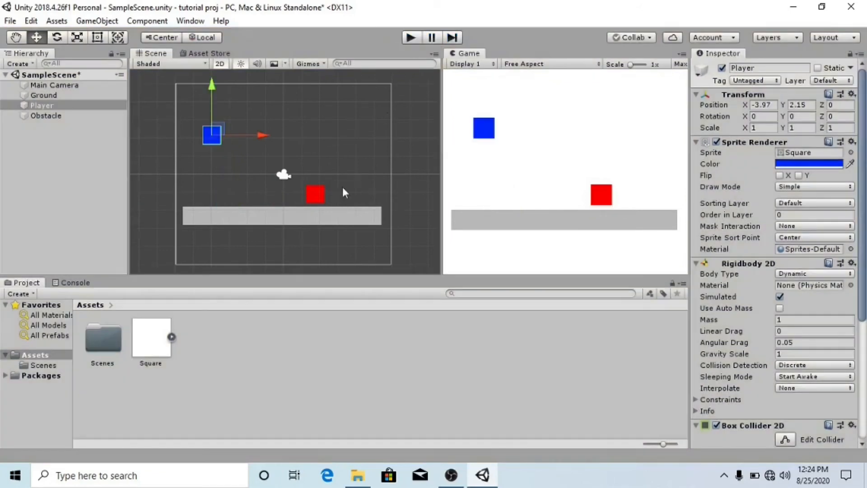
# - Lower the Obstacle to about Y -1.37 so it rests on the Ground, and add a Box Collider 2D component to it
pyautogui.click(315, 194)
pyautogui.moveTo(316, 160); pyautogui.dragTo(313, 161)
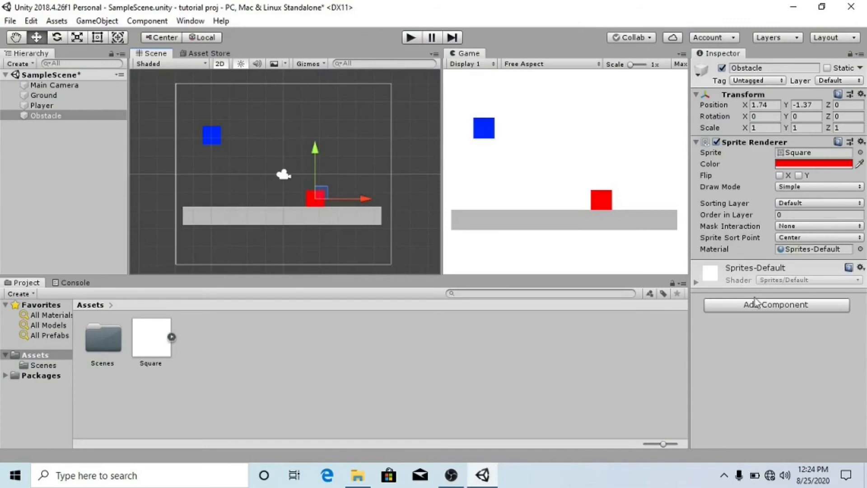
pyautogui.click(745, 310)
pyautogui.click(743, 153)
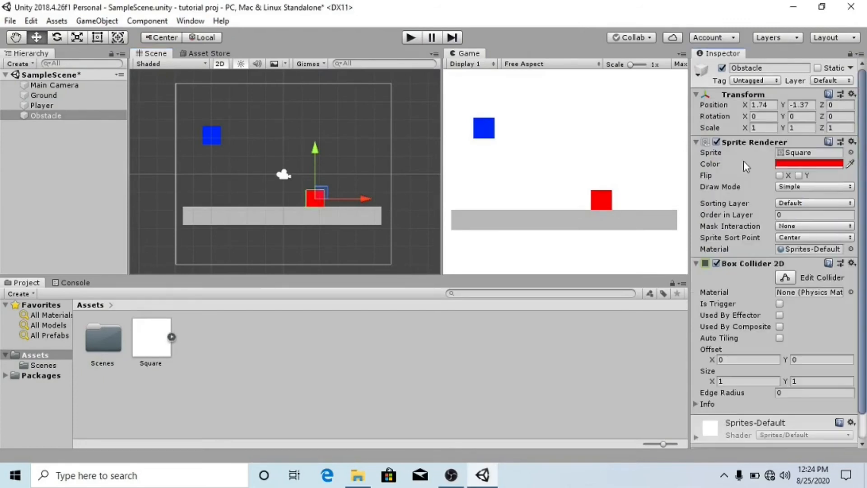
# - Move the Player above the Obstacle, to about X 1.06, Y 2.85, and test their collision briefly in play mode
pyautogui.click(212, 137)
pyautogui.moveTo(212, 137); pyautogui.dragTo(304, 123)
pyautogui.click(410, 37)
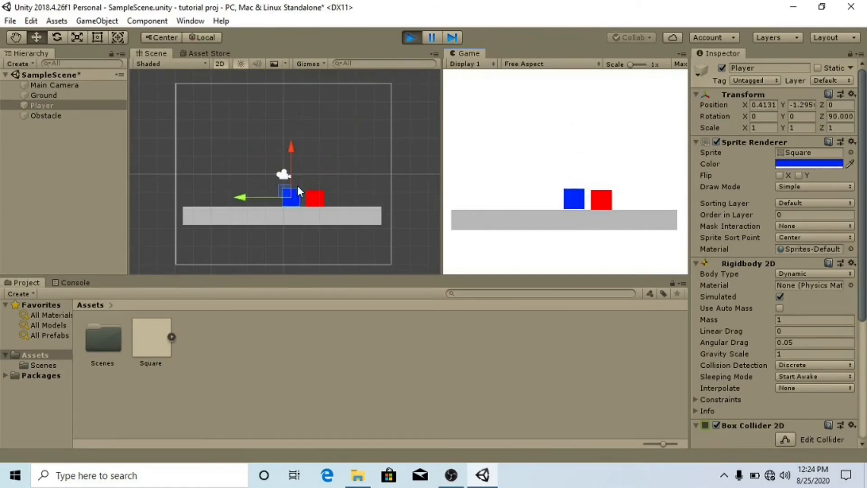
pyautogui.click(409, 37)
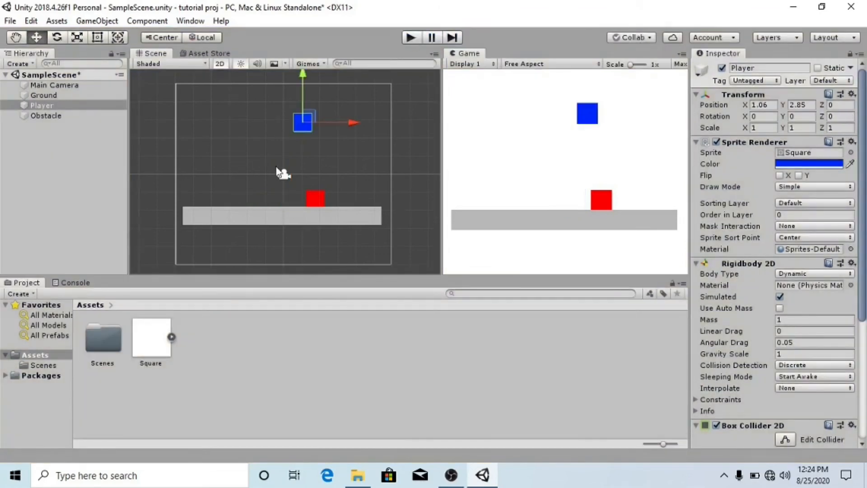
# - Move the Player back above the left end of the Ground and save the scene
pyautogui.moveTo(307, 119); pyautogui.dragTo(206, 162)
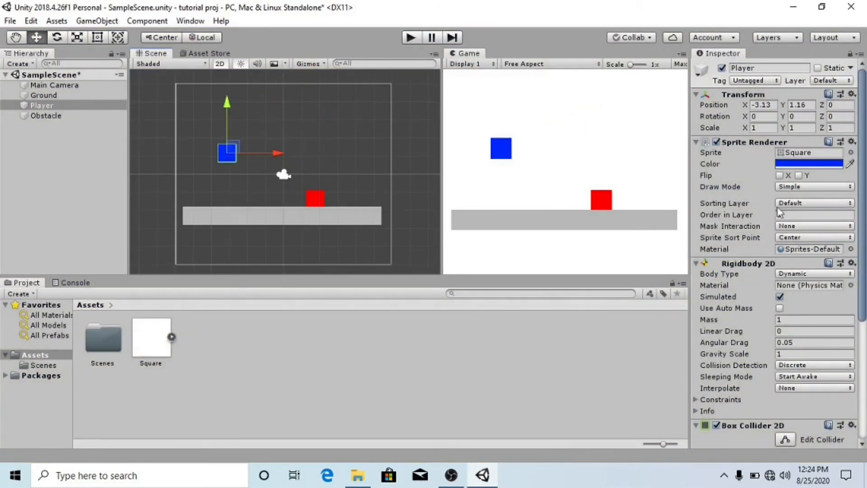
pyautogui.scroll(-5, 762, 207)
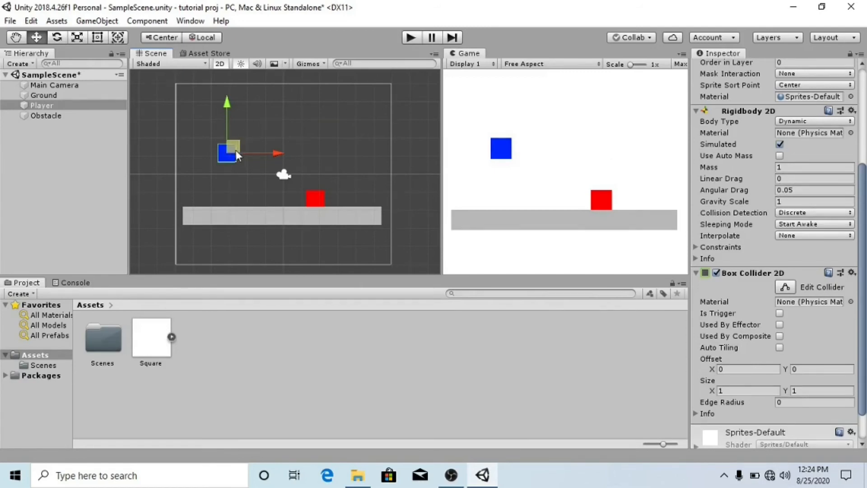
pyautogui.moveTo(235, 147); pyautogui.dragTo(216, 145)
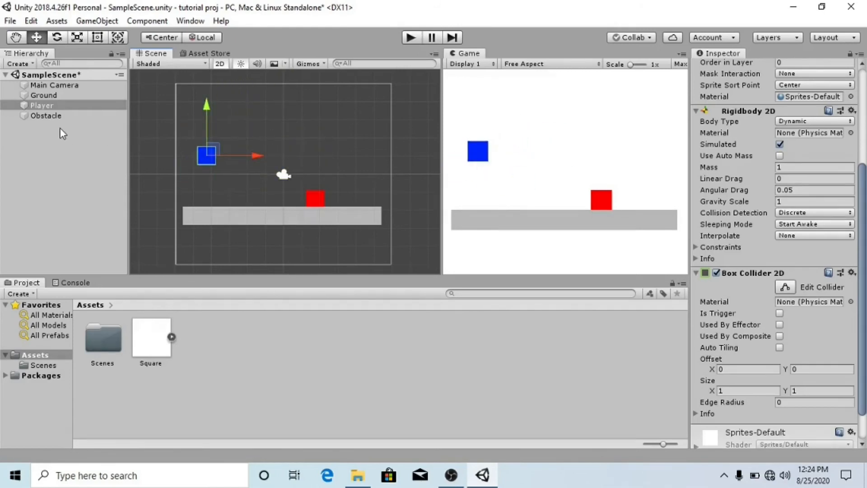
pyautogui.hotkey('ctrl', 's')
# - Add a Rigidbody 2D component to the Ground
pyautogui.click(68, 115)
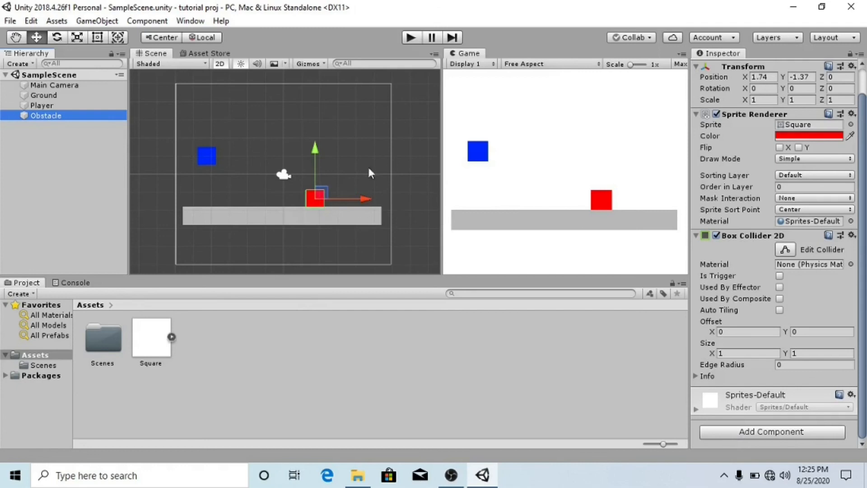
pyautogui.click(66, 95)
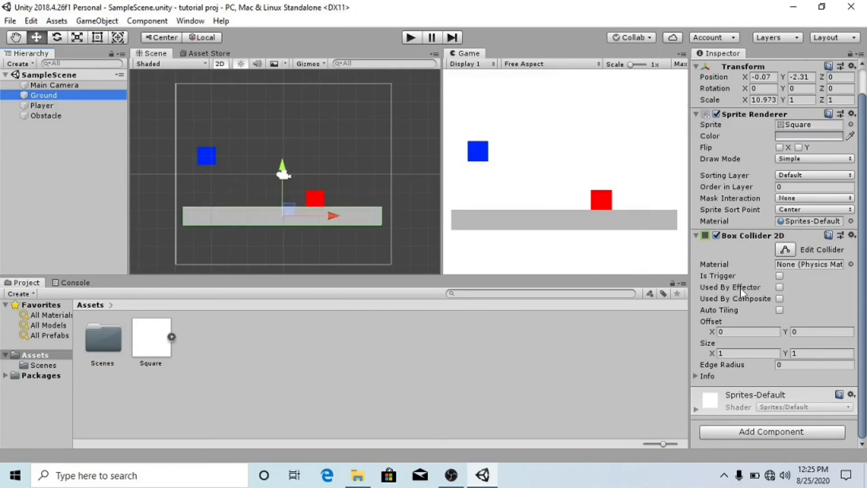
pyautogui.click(762, 432)
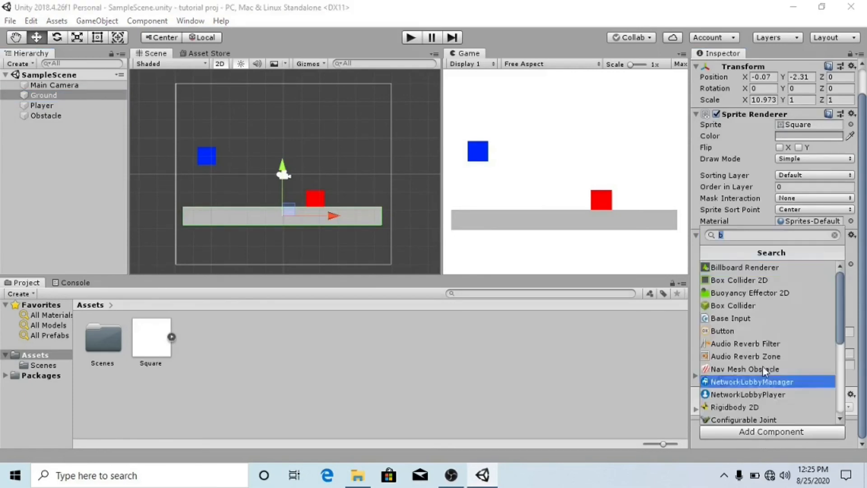
pyautogui.write('r')
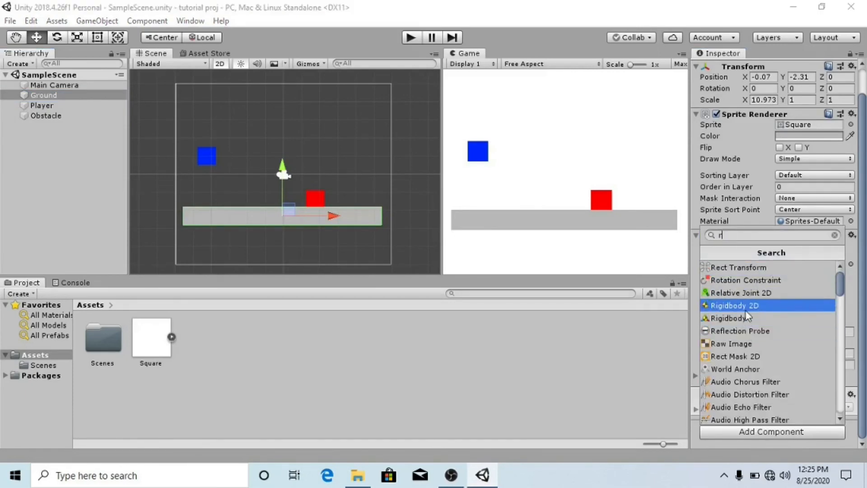
pyautogui.click(745, 310)
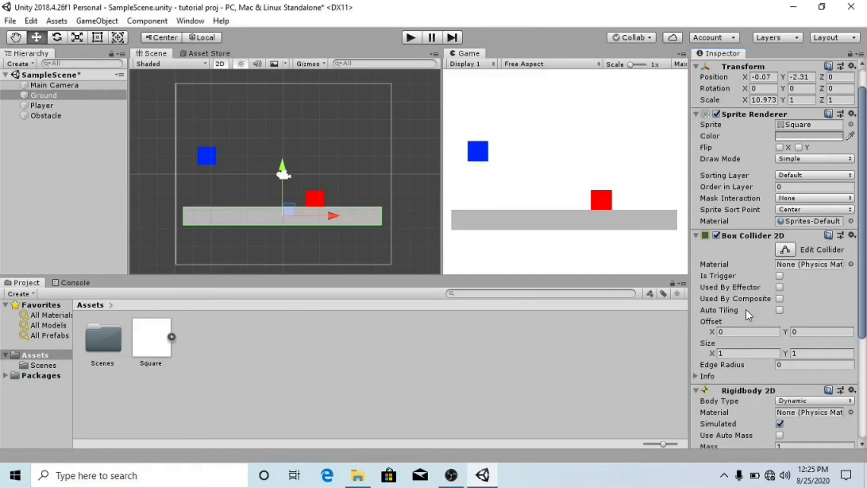
# - Run the scene briefly in play mode to see how the Ground behaves with a Rigidbody 2D, and stop it
pyautogui.click(417, 38)
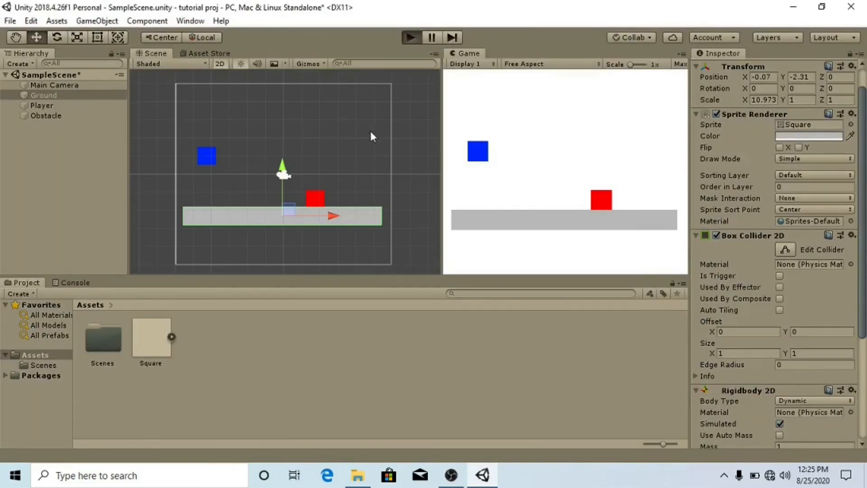
pyautogui.scroll(-3, 367, 133)
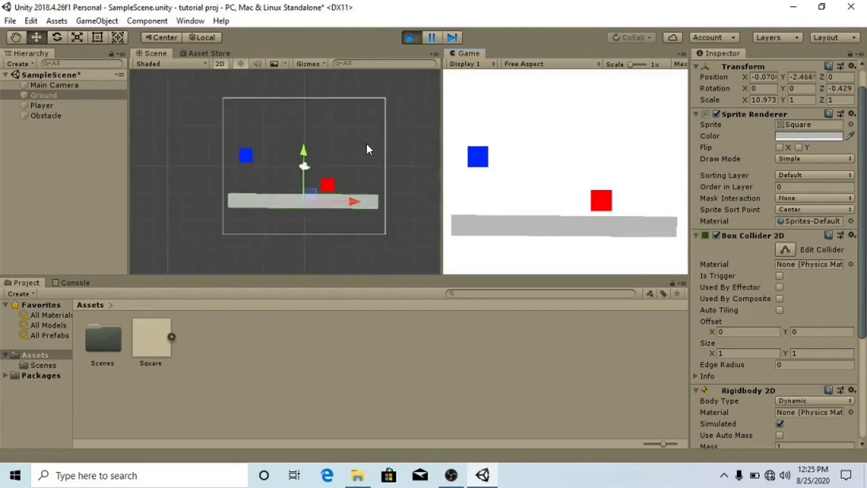
pyautogui.click(410, 38)
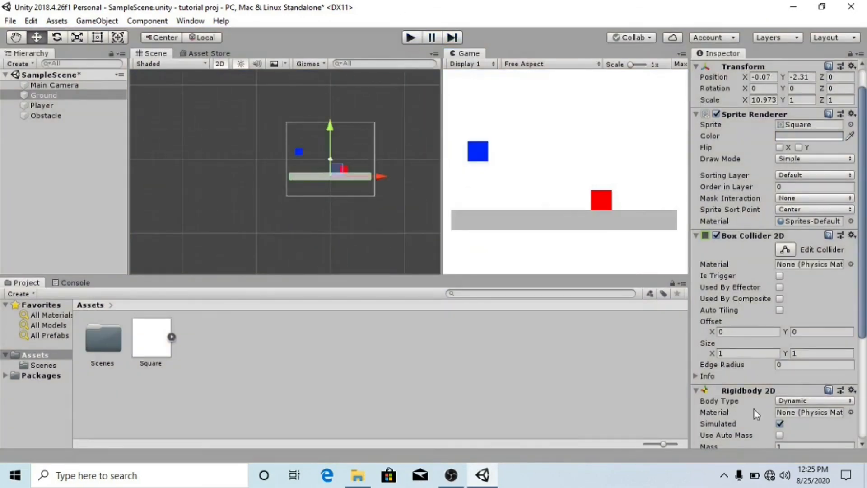
# - Remove the Rigidbody 2D component from the Ground and save the scene
pyautogui.click(840, 390)
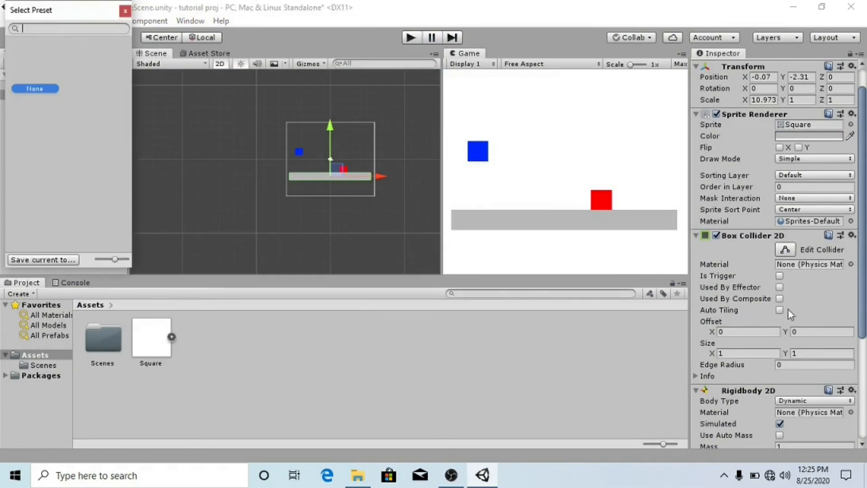
pyautogui.click(852, 390)
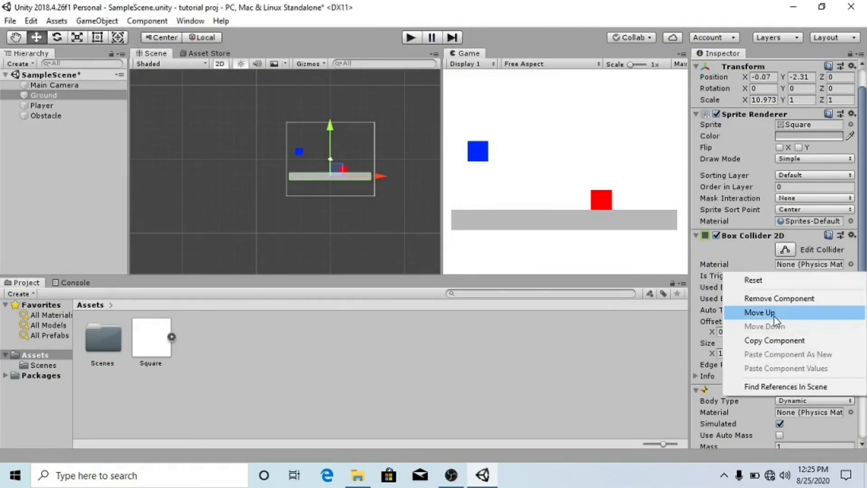
pyautogui.click(774, 298)
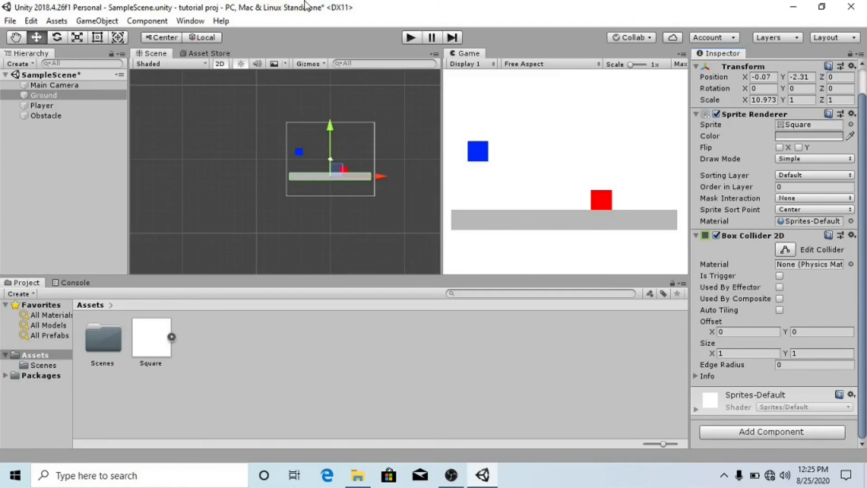
pyautogui.hotkey('ctrl', 's')
pyautogui.click(50, 105)
pyautogui.click(54, 117)
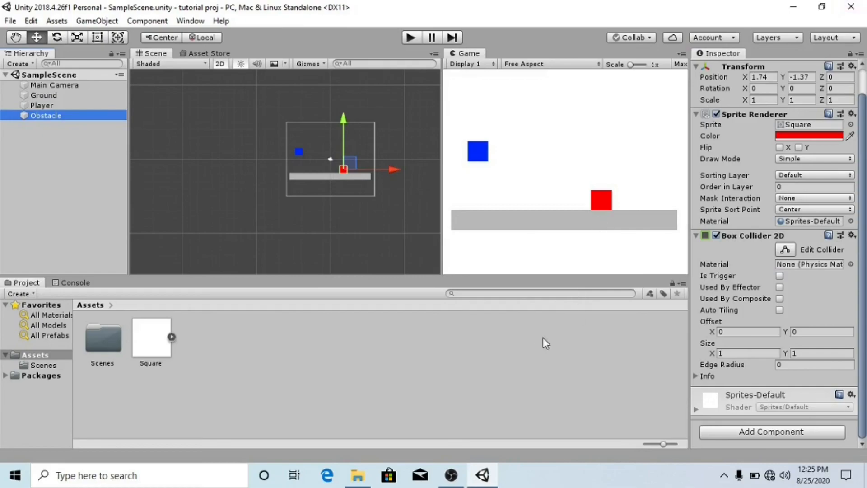